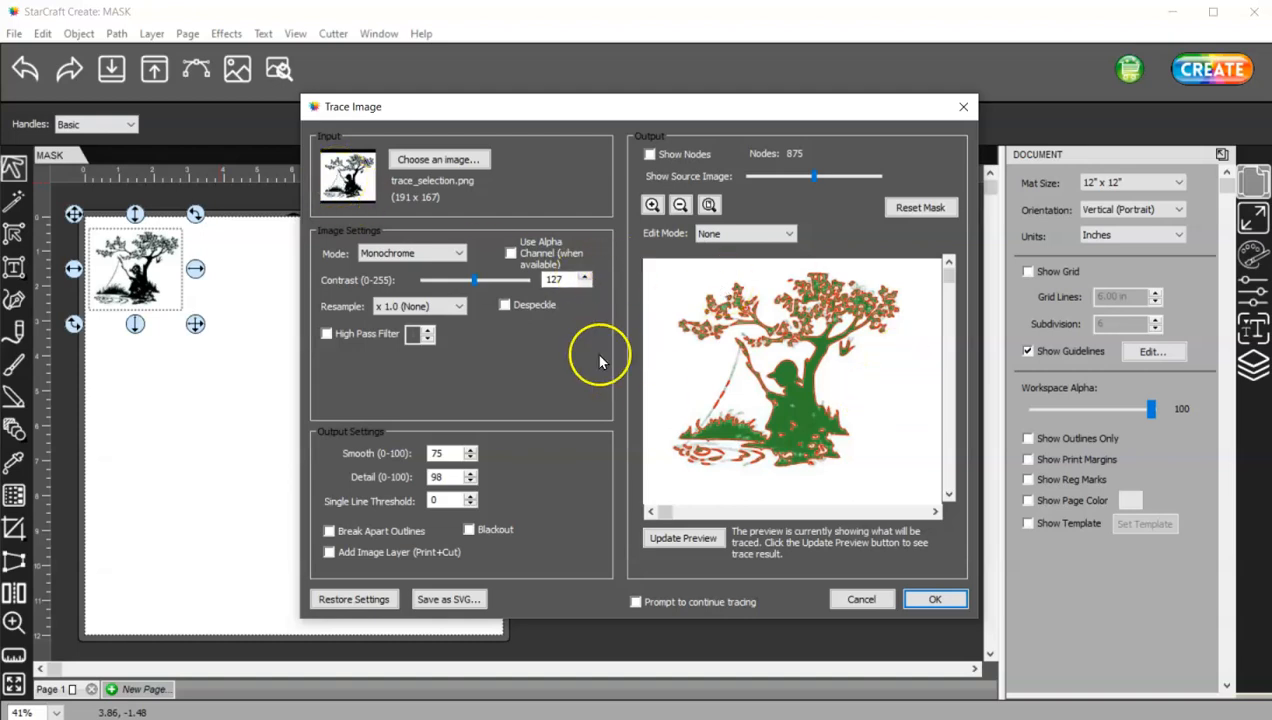
Trace the fishing silhouette with the current settings and move the traced copy beside the source image for comparison
click(940, 599)
drag(138, 277, 228, 277)
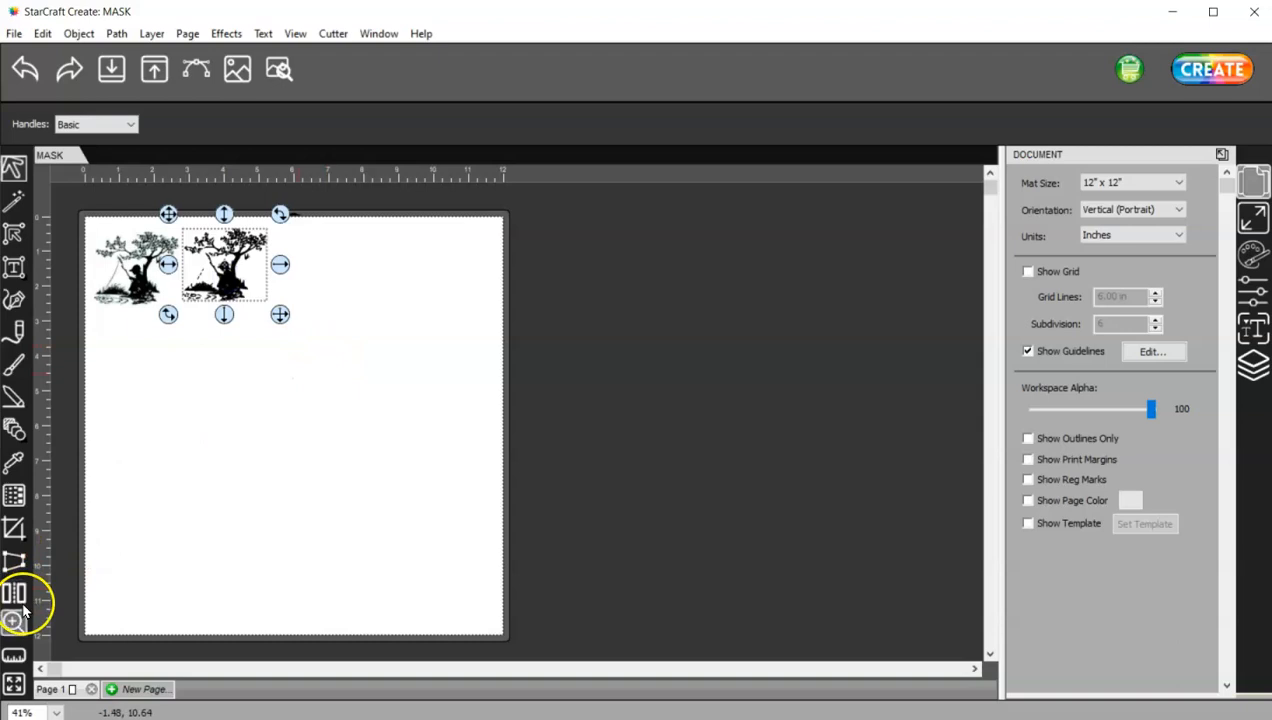
click(13, 622)
drag(304, 314, 80, 212)
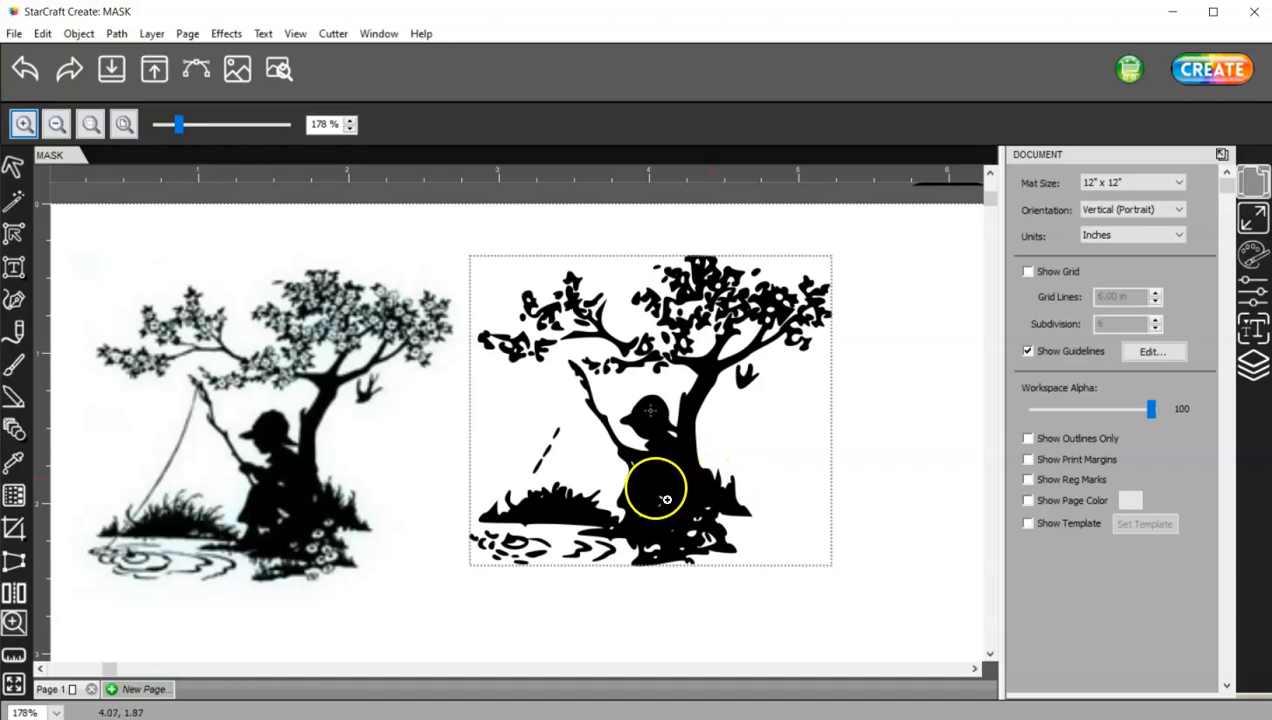
Delete the traced copy beside the source image
click(13, 167)
click(502, 468)
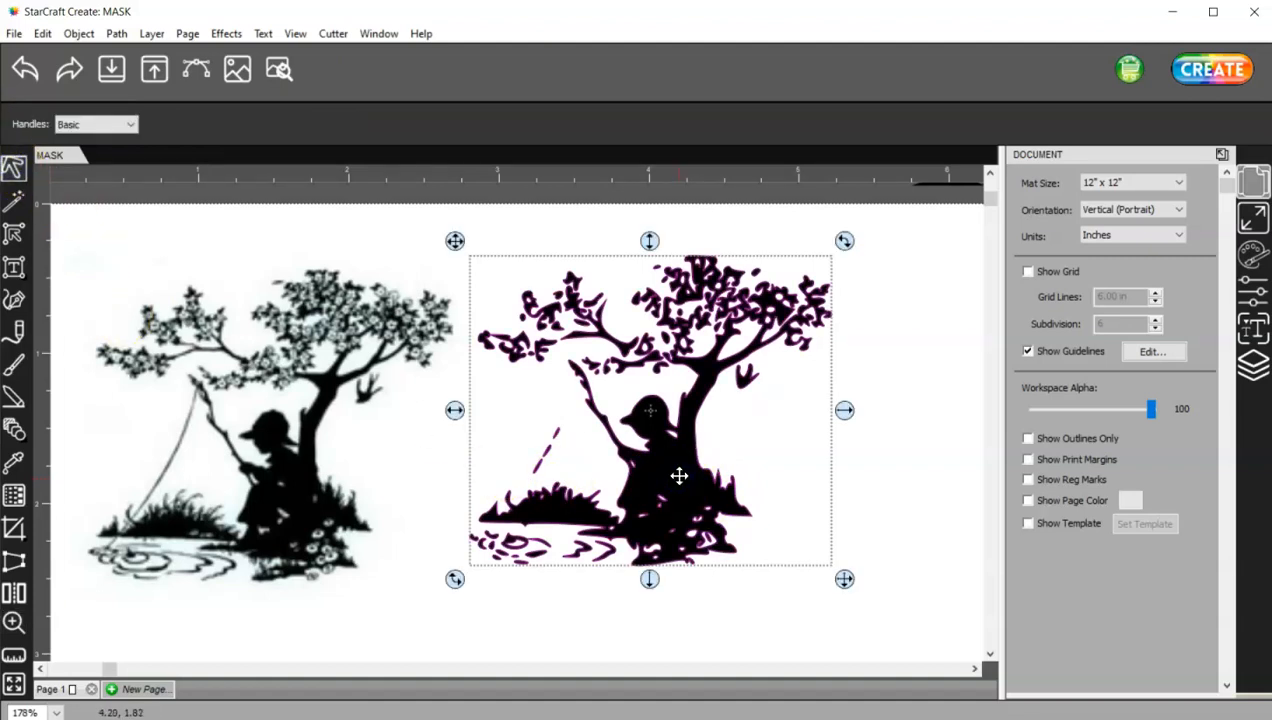
key(Delete)
Open Trace Image for the original fishing silhouette and enlarge the dialog
click(352, 505)
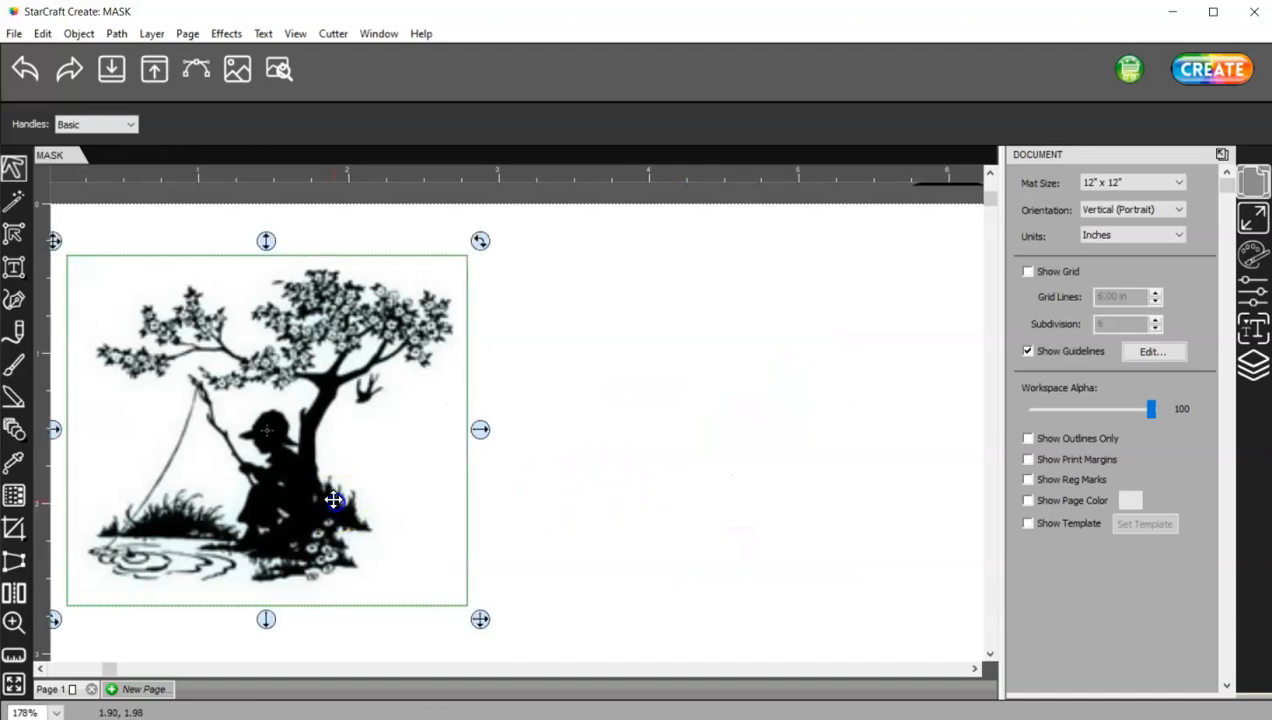
click(195, 66)
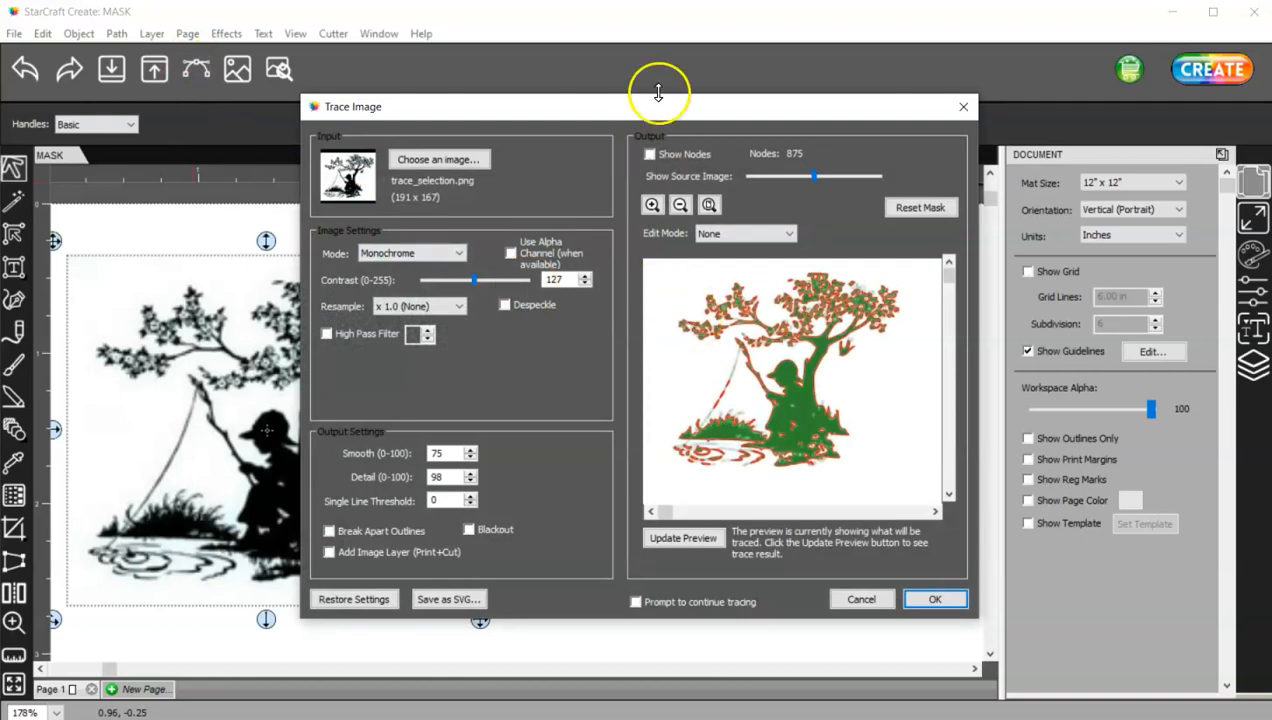
drag(677, 92, 677, 10)
drag(977, 298, 1181, 316)
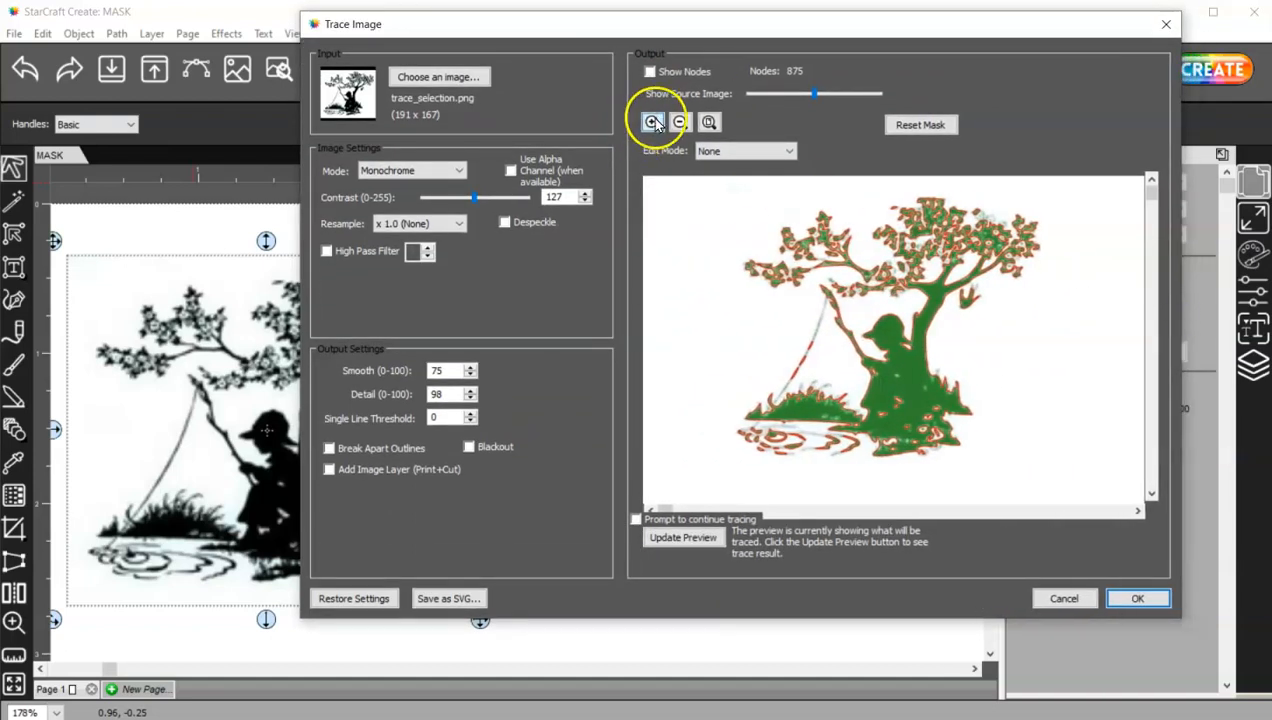
Mask out the small bird beside the tree trunk using Draw Mask set to Background at size 5, and update the preview
click(652, 122)
click(652, 122)
click(653, 122)
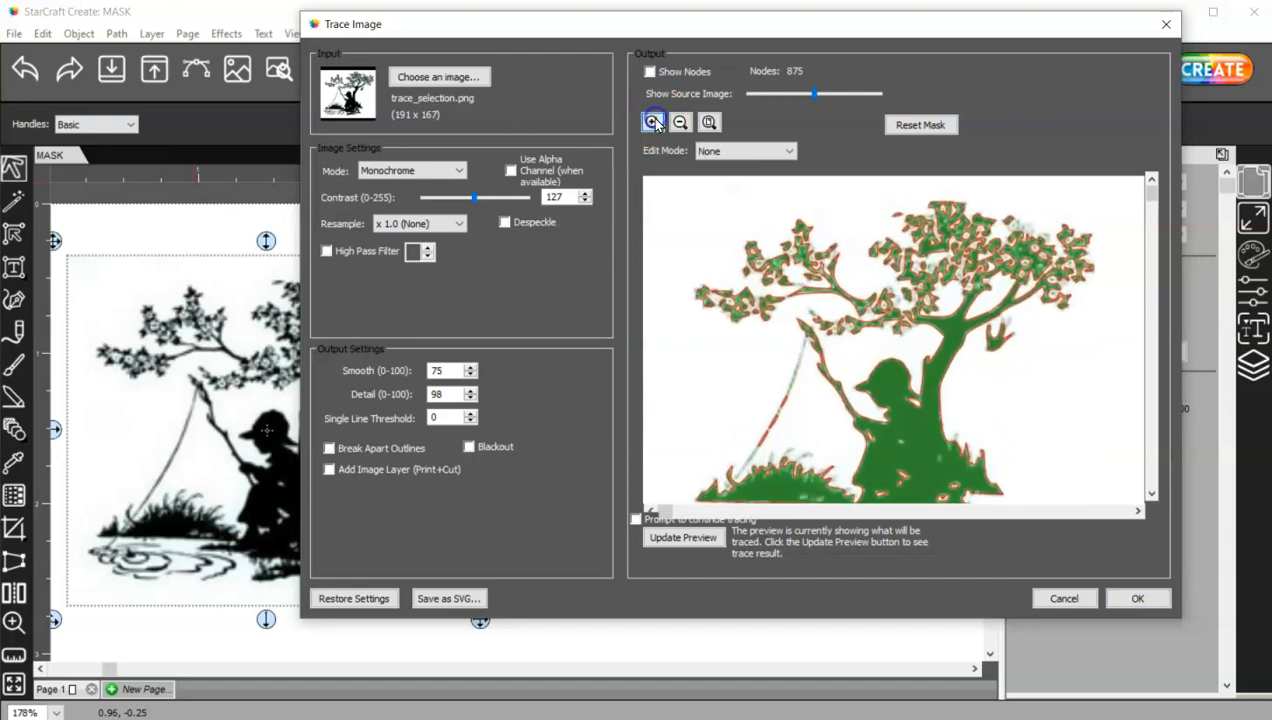
click(653, 122)
drag(1150, 193, 1149, 292)
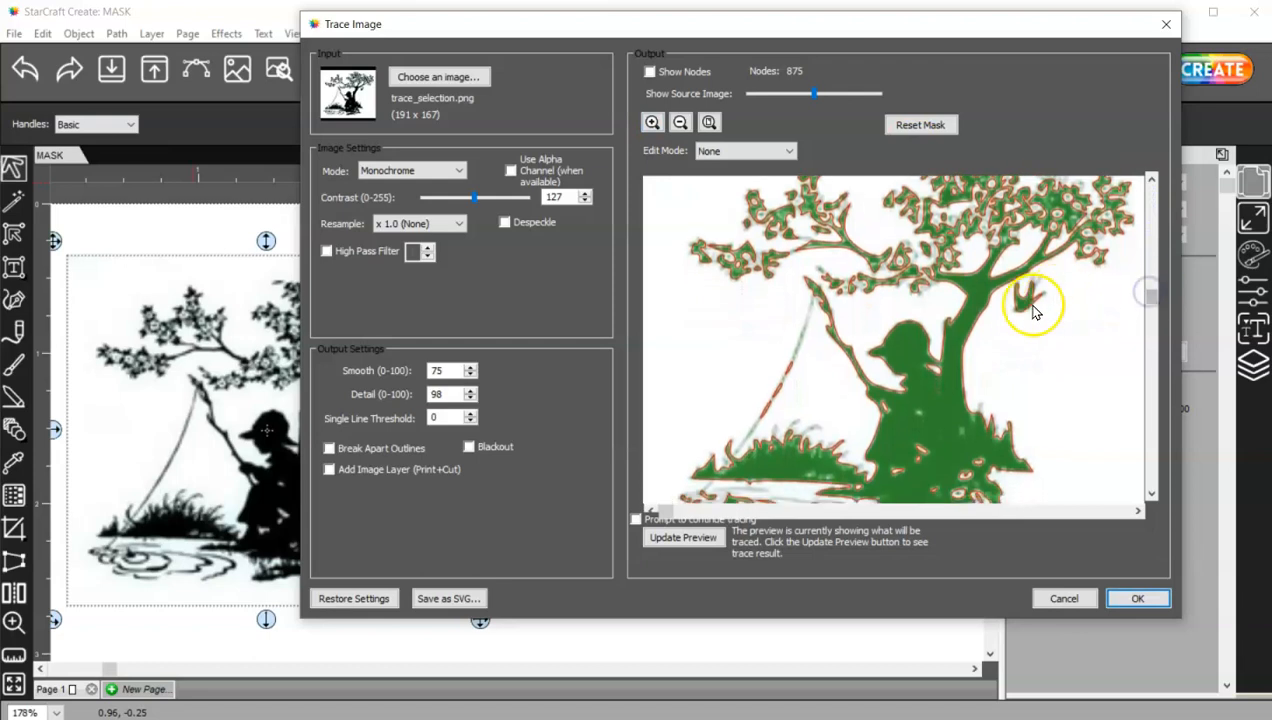
click(743, 150)
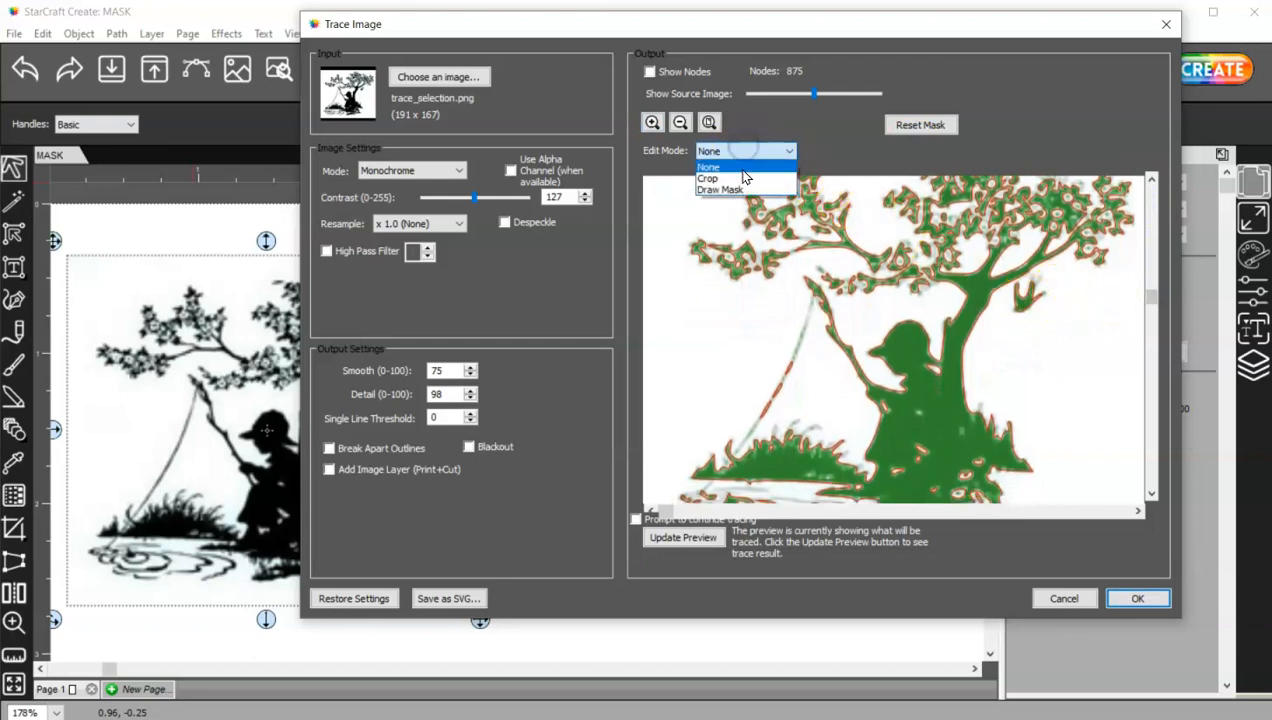
click(744, 192)
click(933, 152)
click(929, 152)
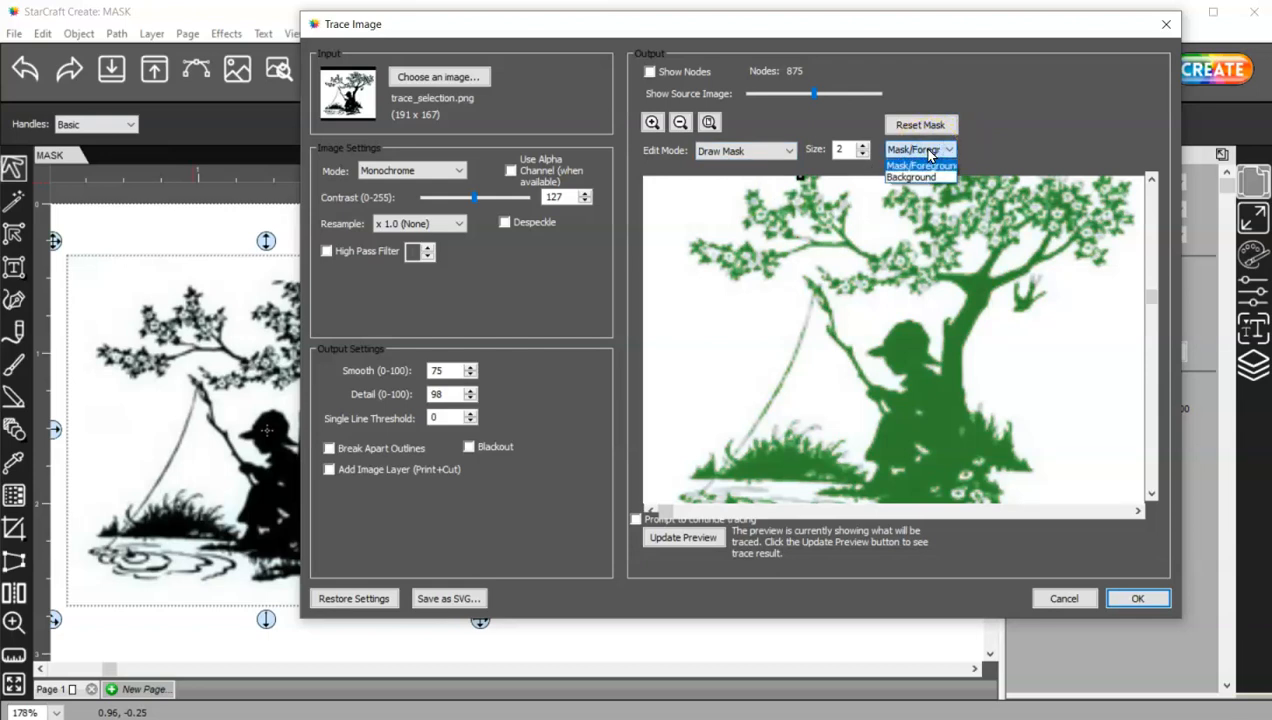
click(930, 178)
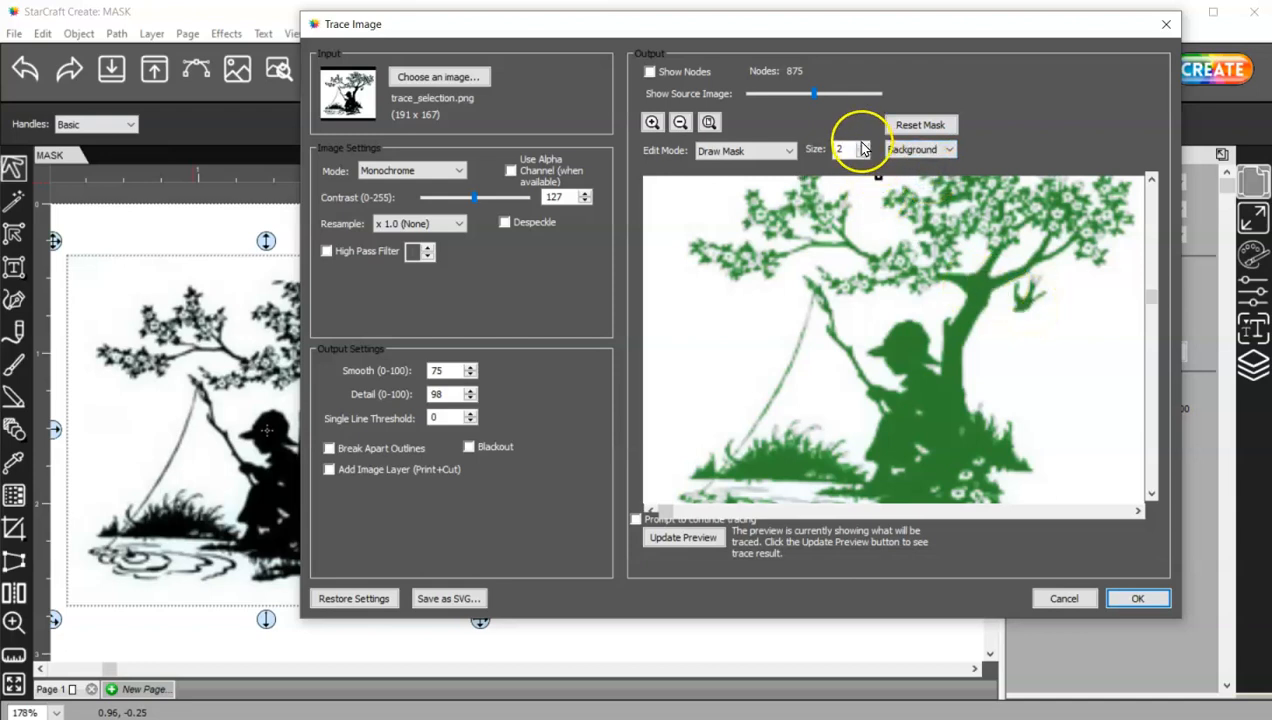
drag(1038, 294, 1022, 310)
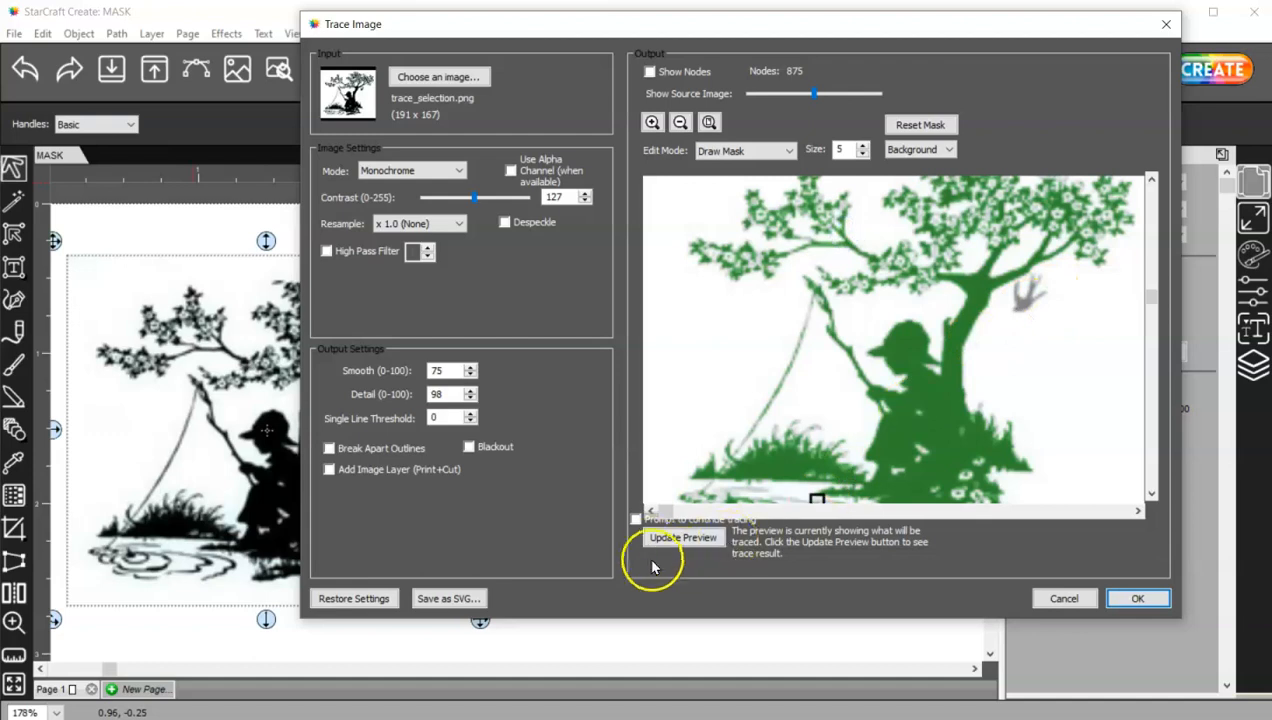
click(700, 538)
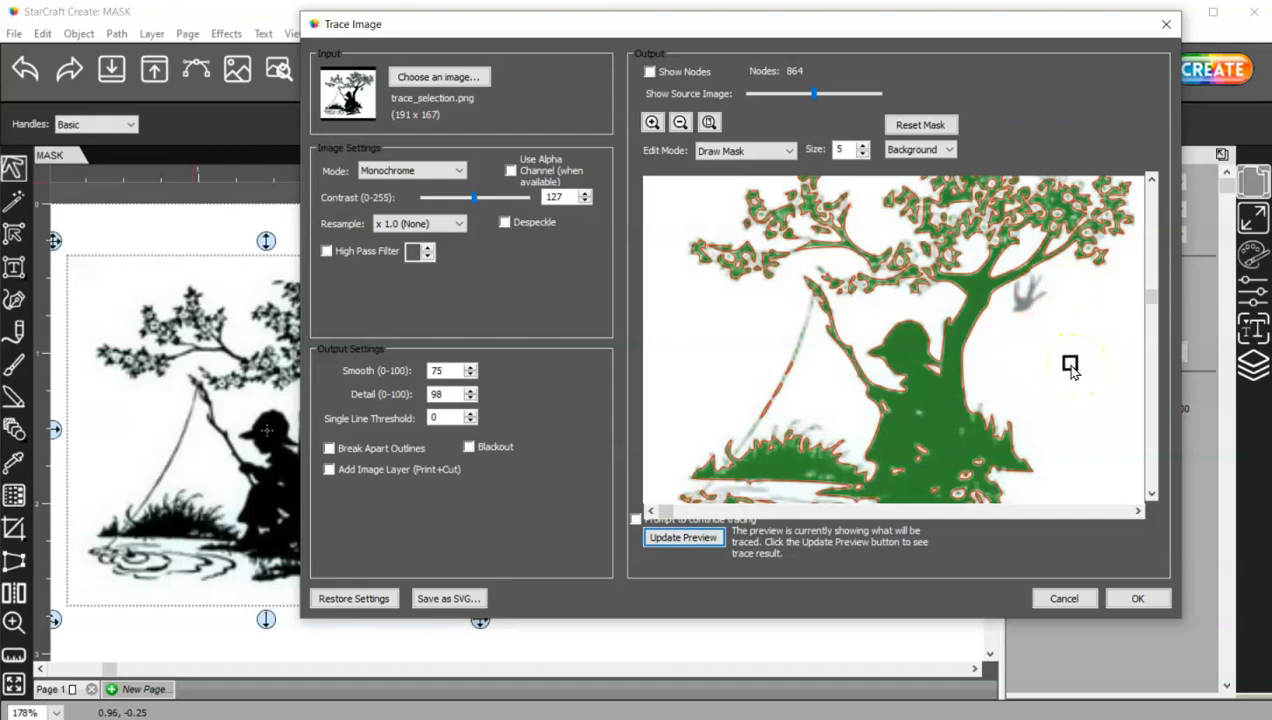
Paint the fishing line down to the grass with the mask set to Mask/Foreground at size 2, and update the preview
drag(1153, 300, 1150, 386)
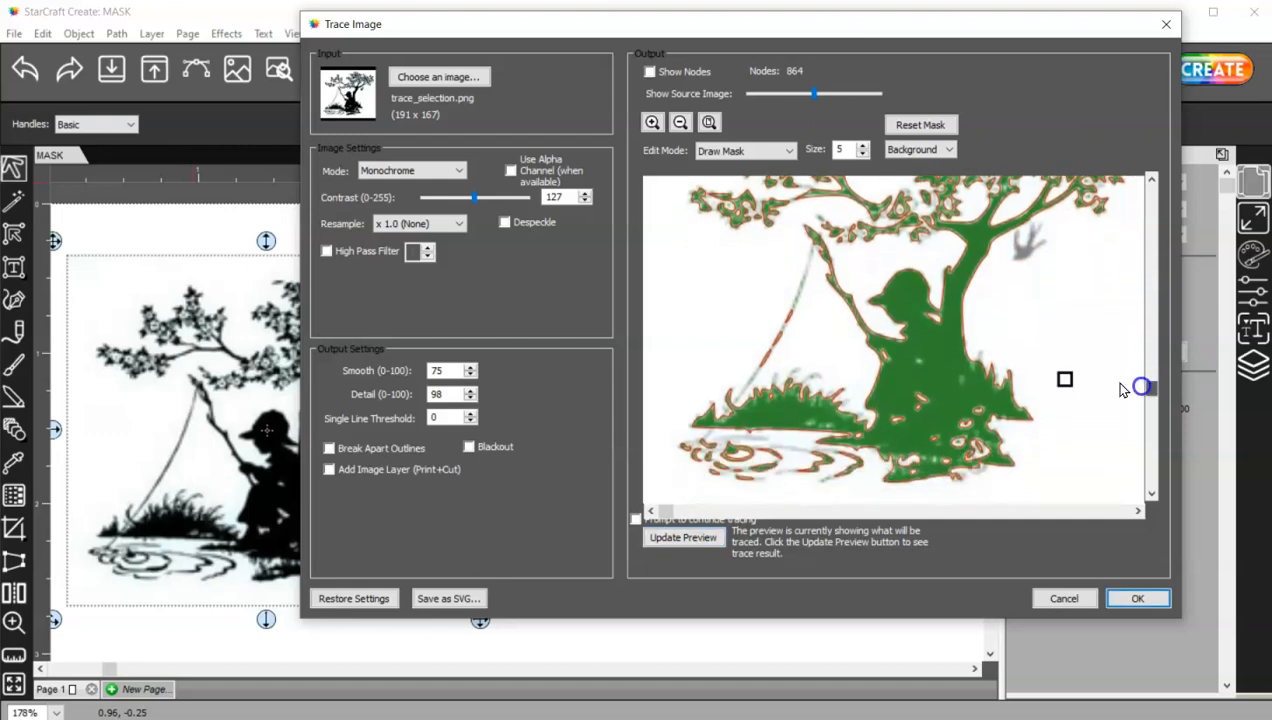
mouse_move(770, 355)
mouse_down()
mouse_move(816, 258)
mouse_move(810, 232)
mouse_up()
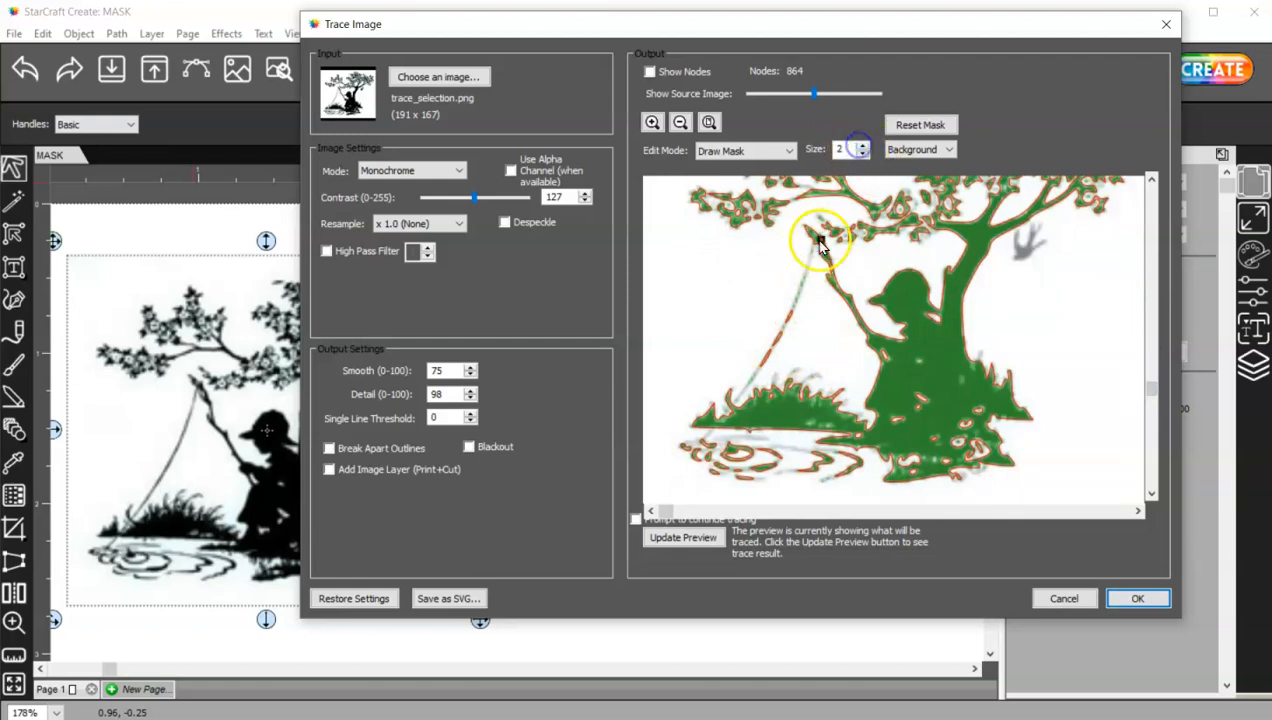
click(940, 152)
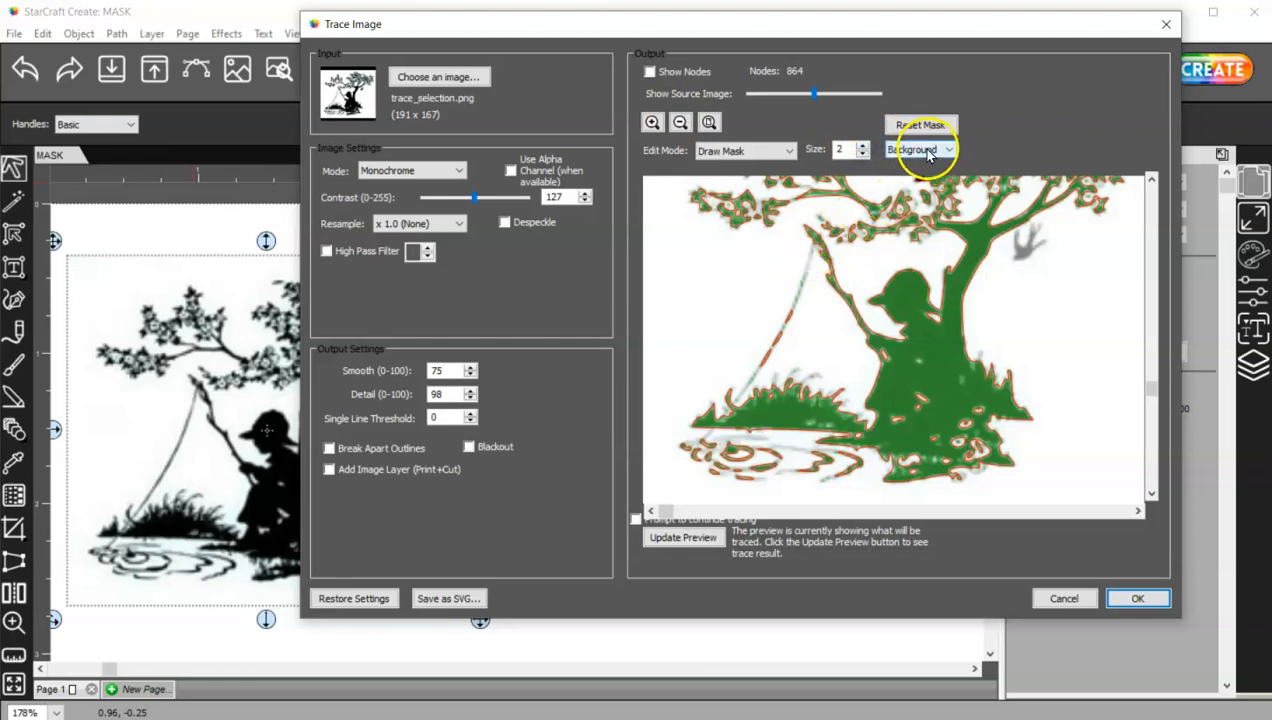
click(930, 167)
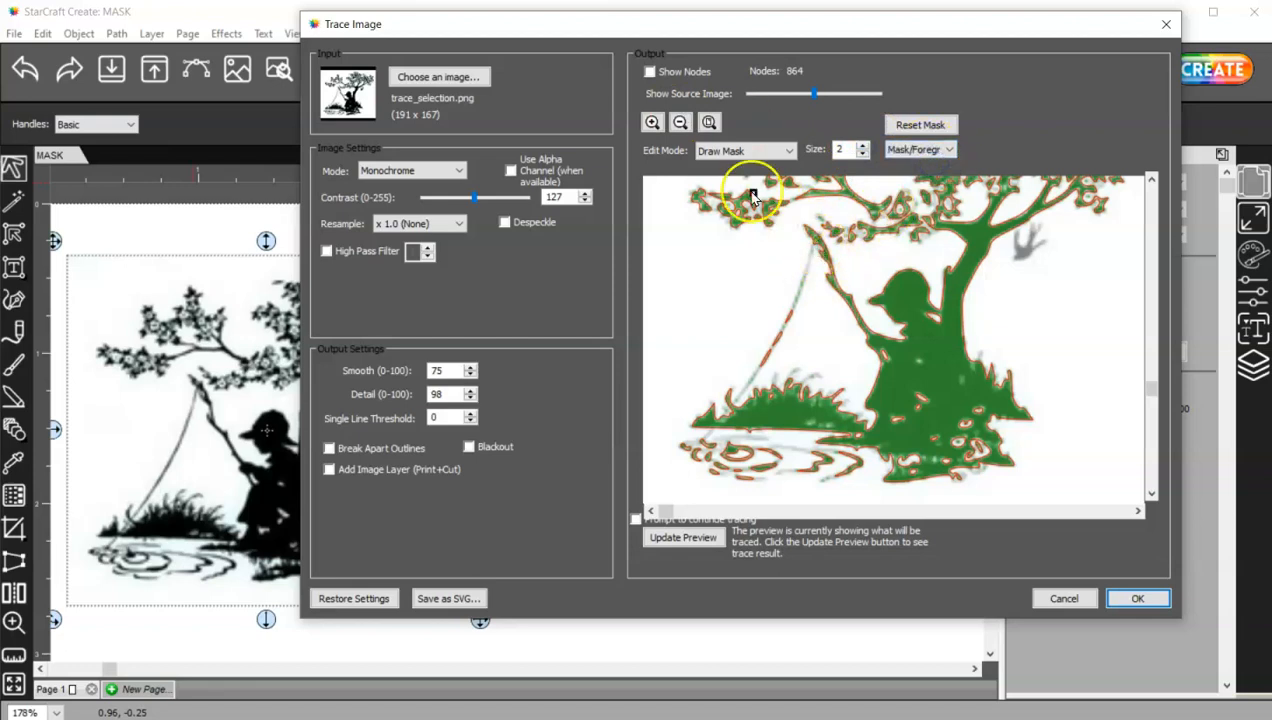
click(651, 122)
click(651, 122)
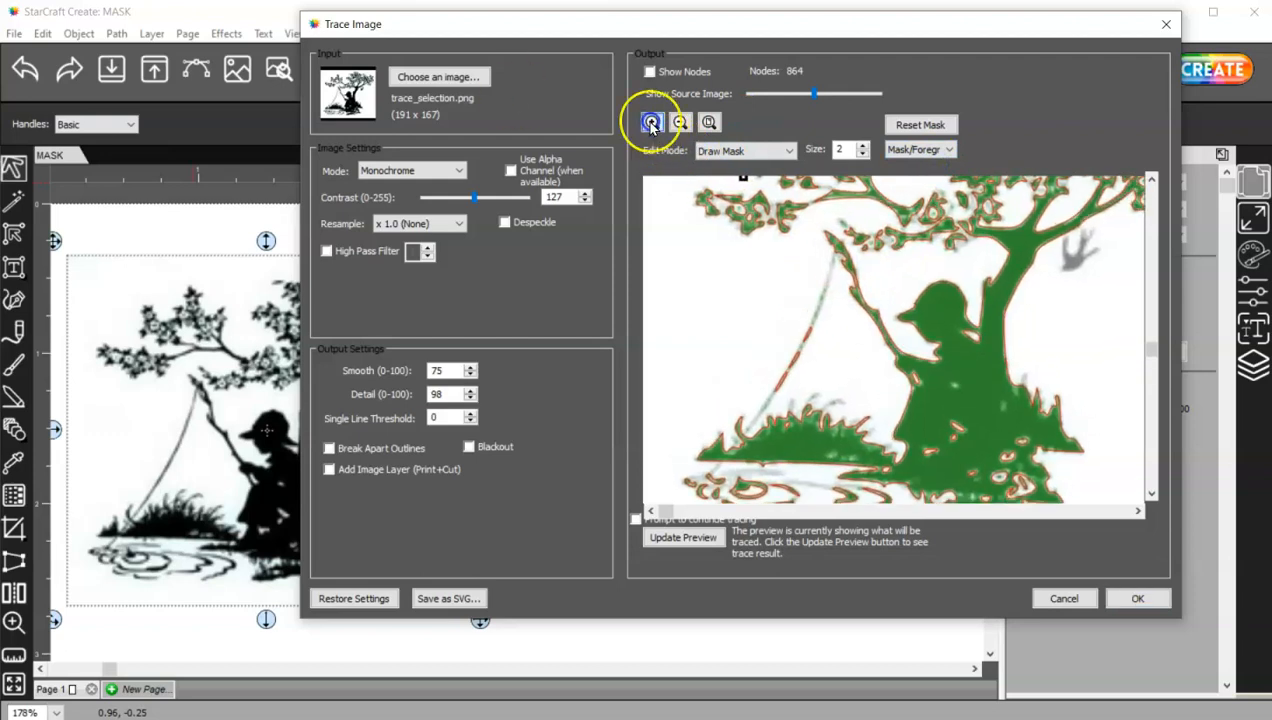
click(893, 277)
drag(891, 272, 893, 285)
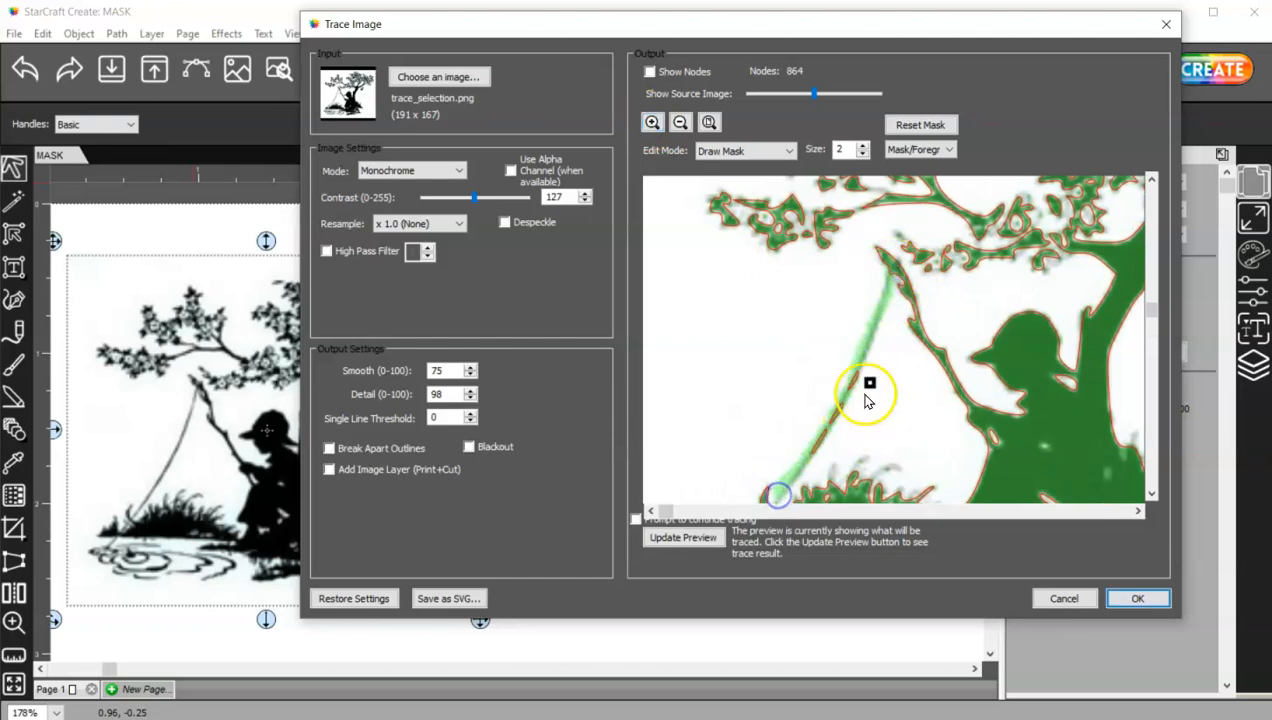
click(700, 545)
click(705, 537)
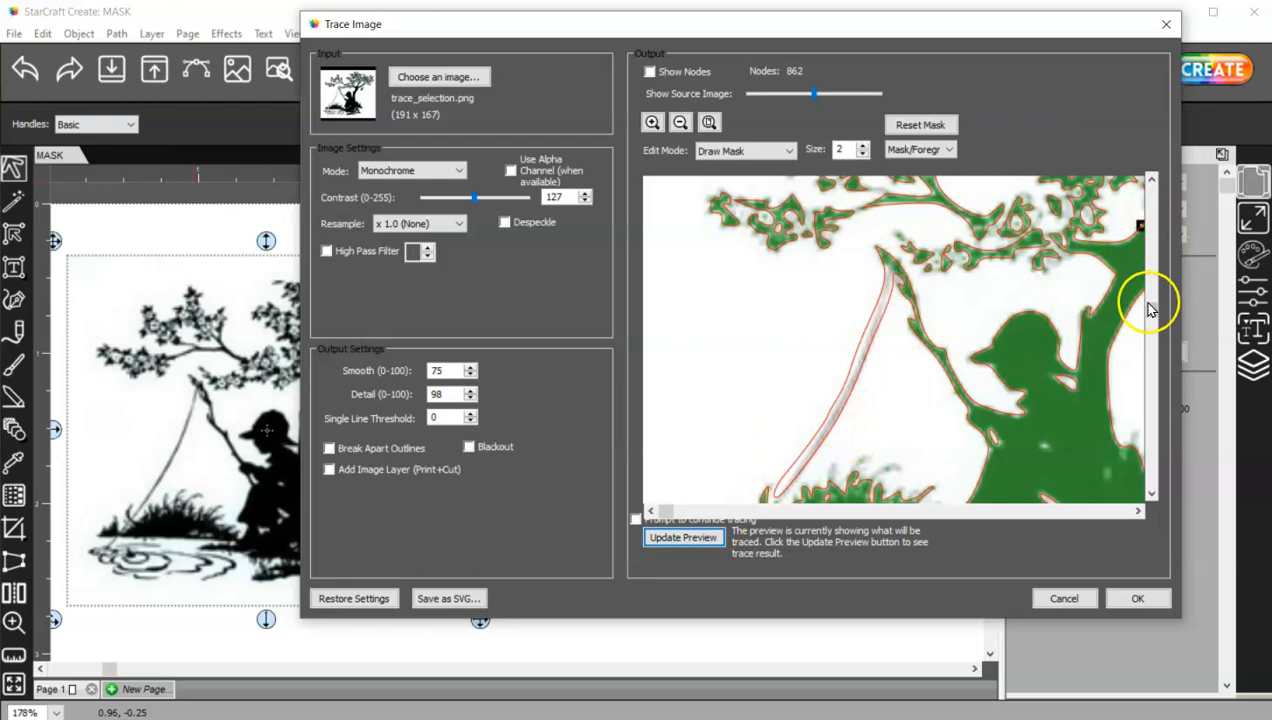
Extend the foreground mask of the fishing line through the grass into the water, and update the preview
scroll(1149, 330, up, 3)
drag(1151, 198, 1144, 457)
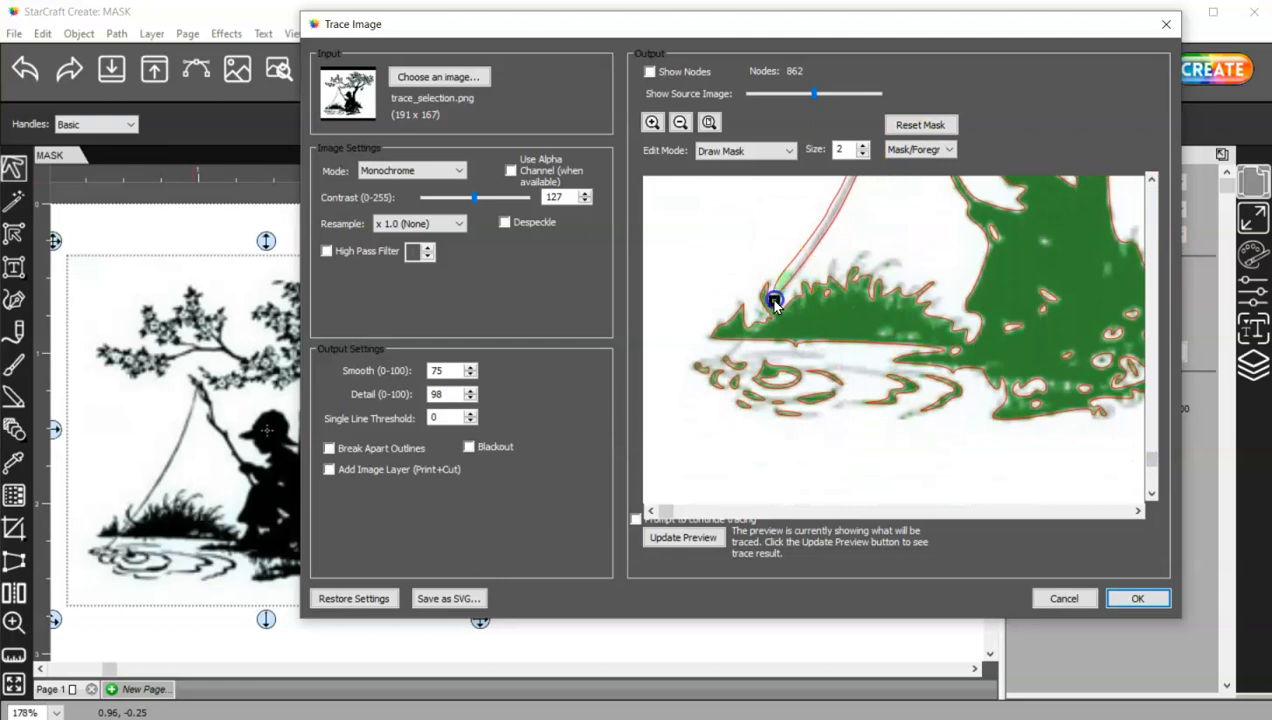
click(756, 318)
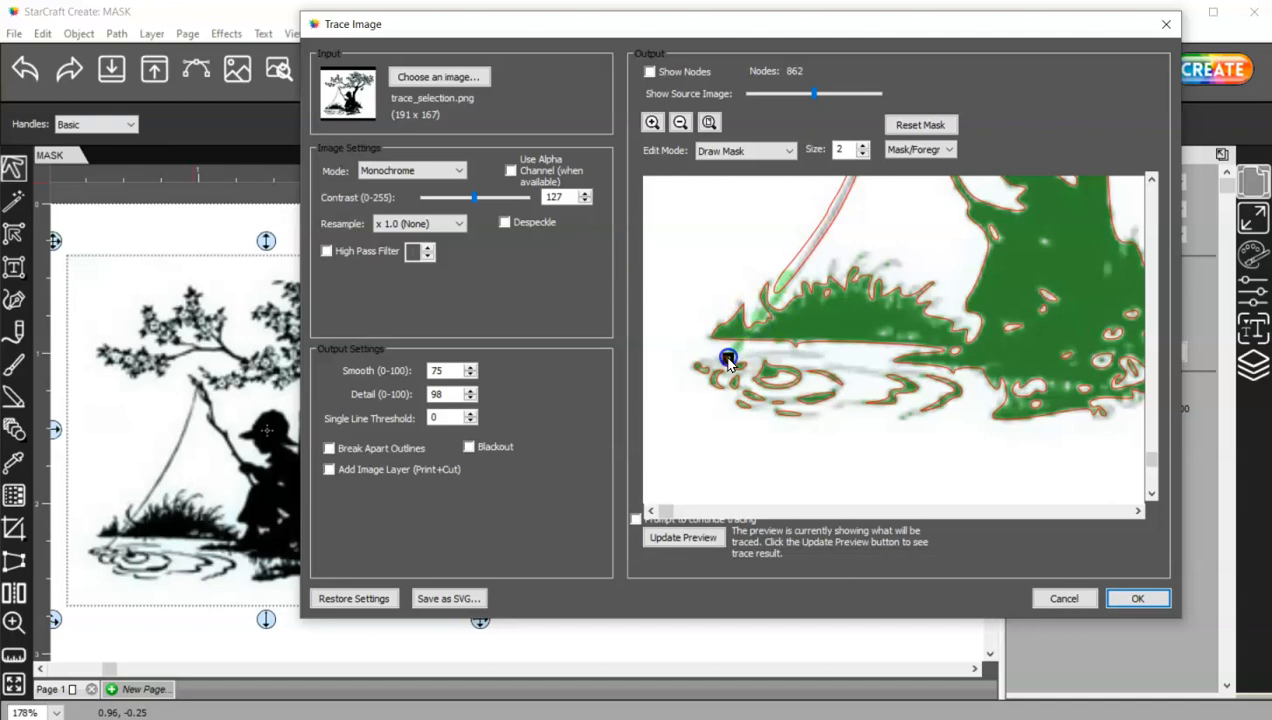
click(683, 538)
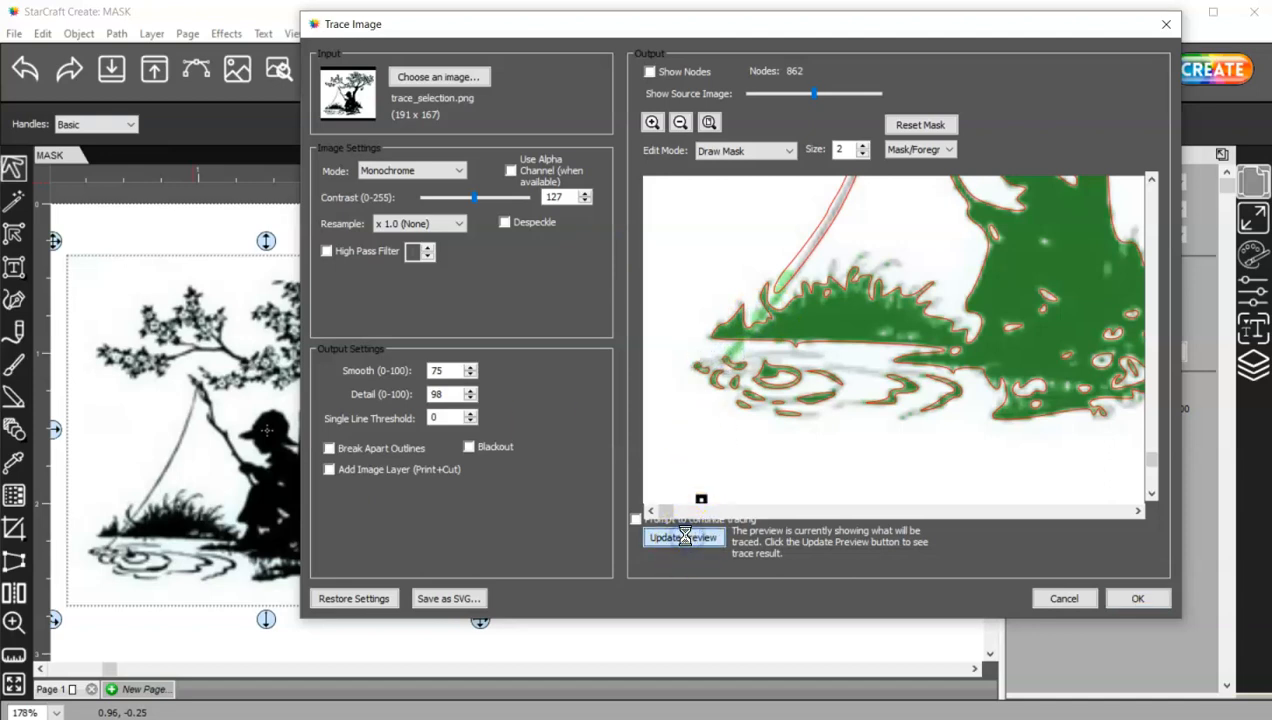
Paint foreground mask strokes over the faint water ripples below the grass, and update the preview
click(726, 472)
click(775, 370)
click(709, 372)
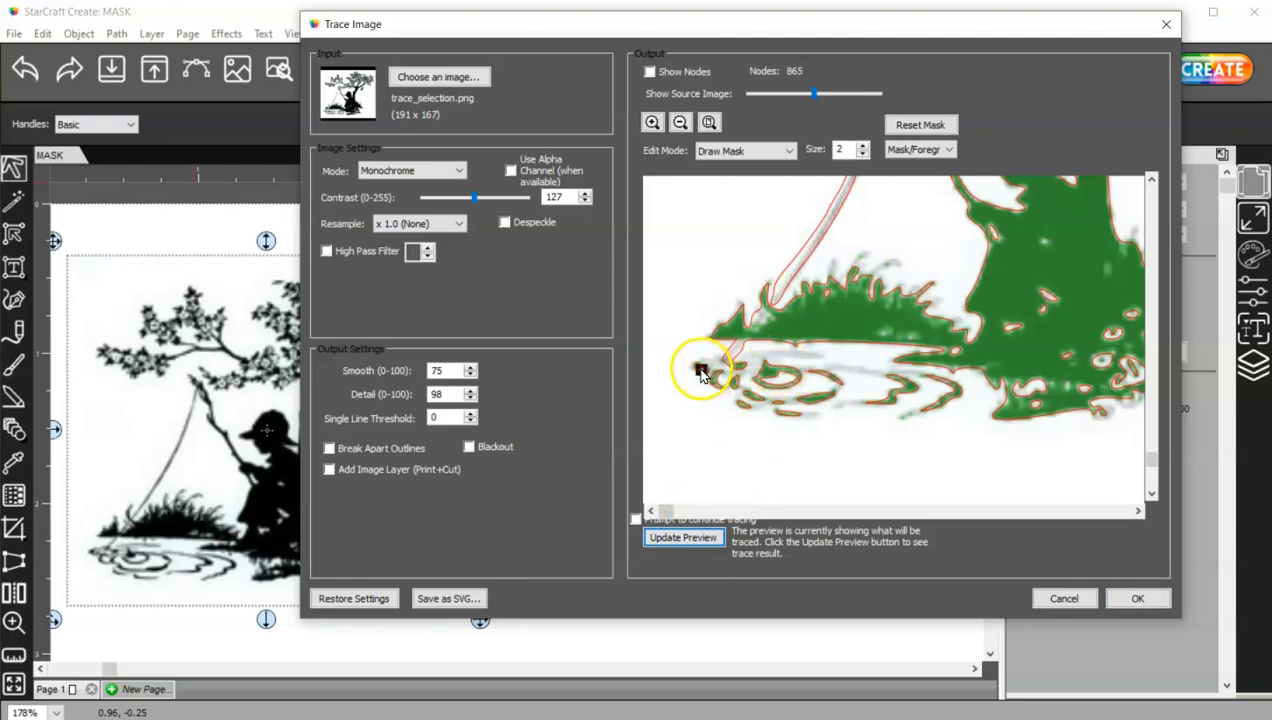
click(701, 357)
click(753, 362)
mouse_move(752, 362)
mouse_down()
mouse_move(809, 357)
mouse_move(882, 378)
mouse_up()
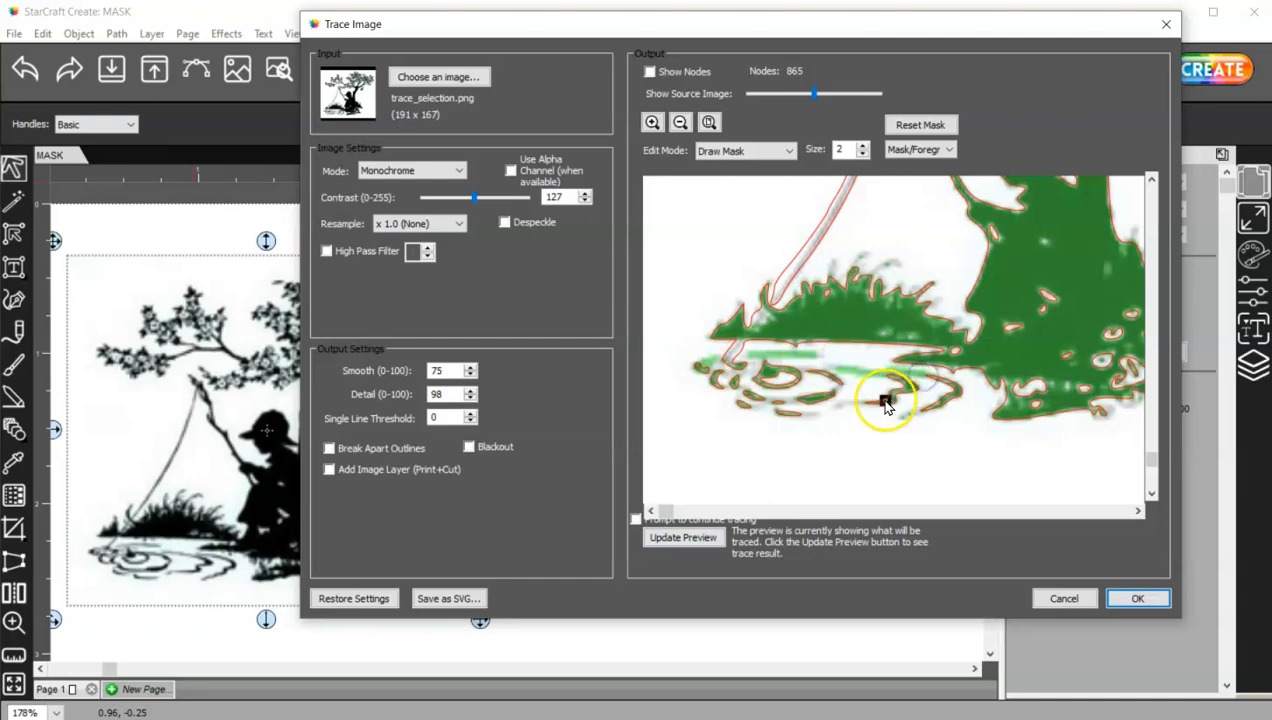
drag(833, 411, 830, 409)
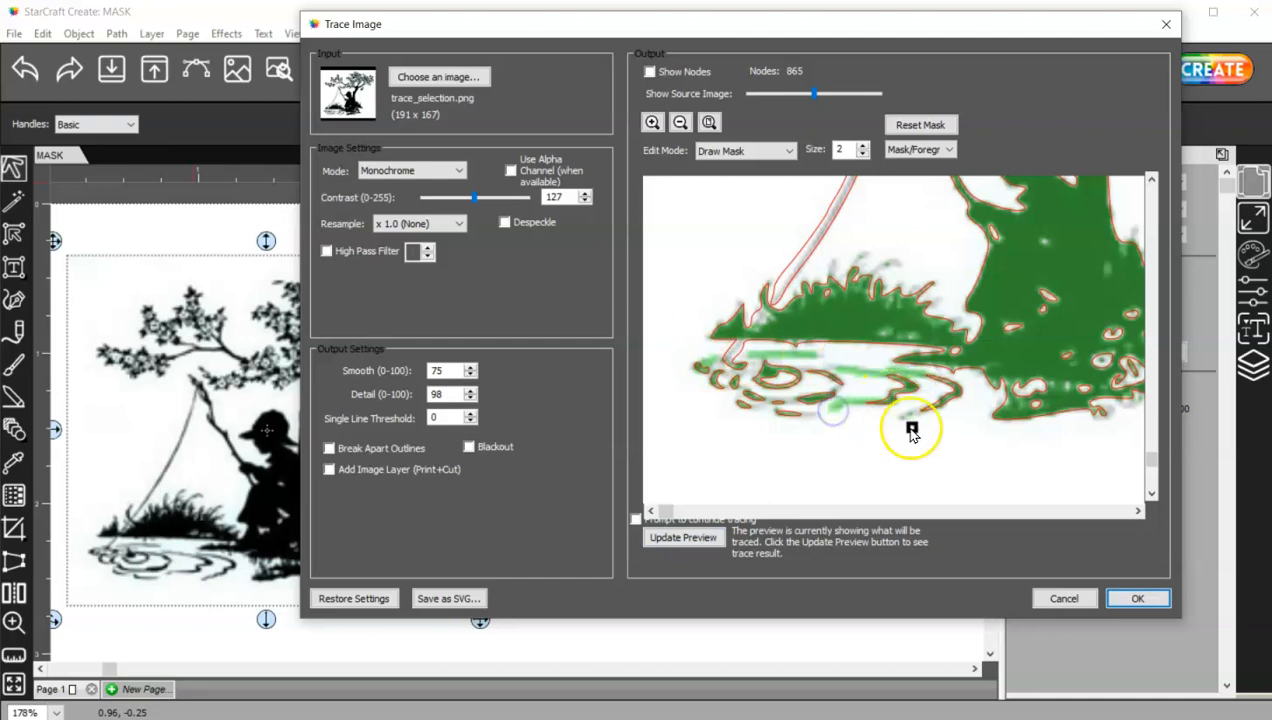
drag(930, 409, 905, 415)
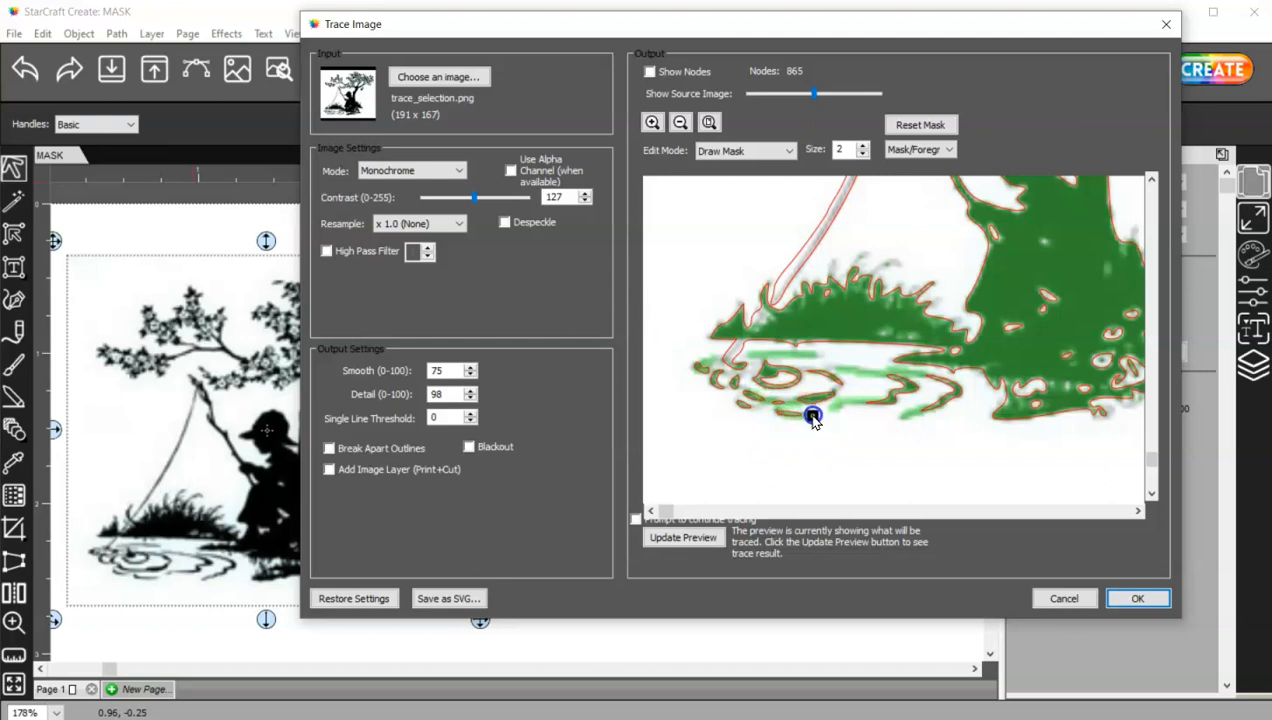
click(696, 538)
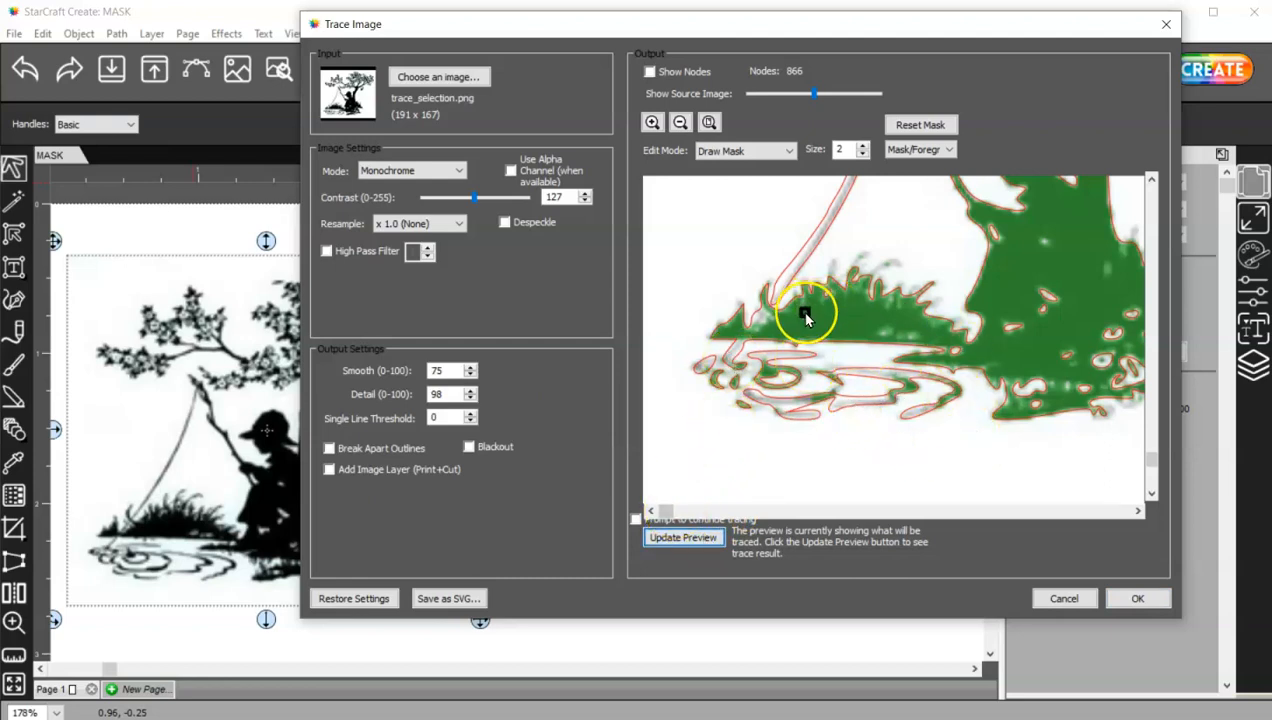
Paint foreground mask strokes over the faint grass blades on the bank, and update the preview
mouse_move(895, 265)
mouse_down()
mouse_move(846, 275)
mouse_move(871, 254)
mouse_move(825, 271)
mouse_up()
click(850, 282)
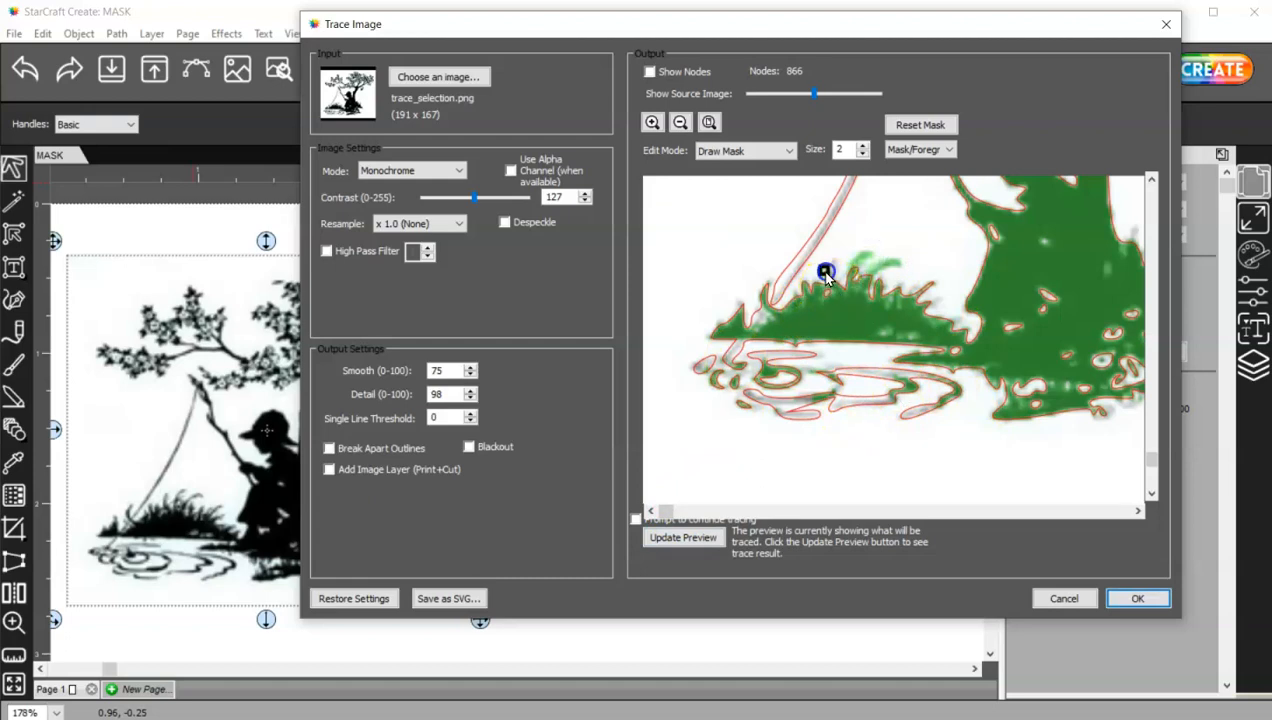
click(692, 537)
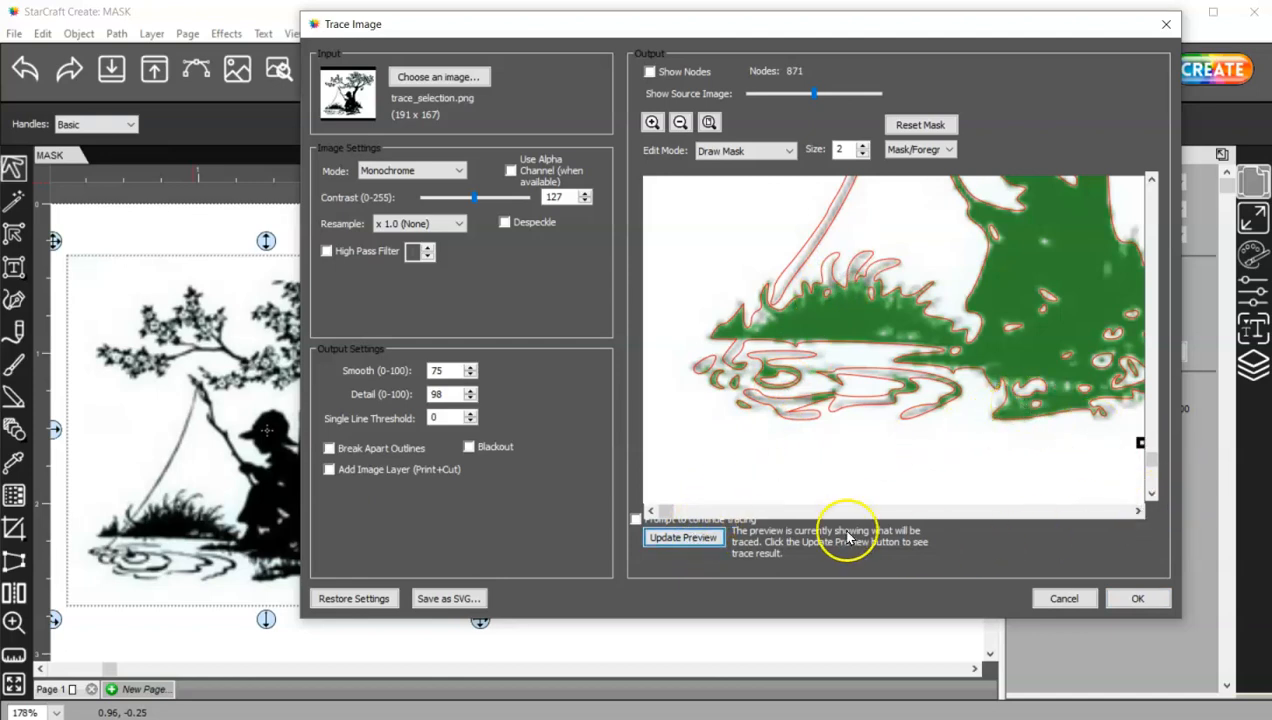
Set the mask to Background, paint highlight gaps over the boy's body and the tree base, and update the preview
drag(664, 517, 957, 505)
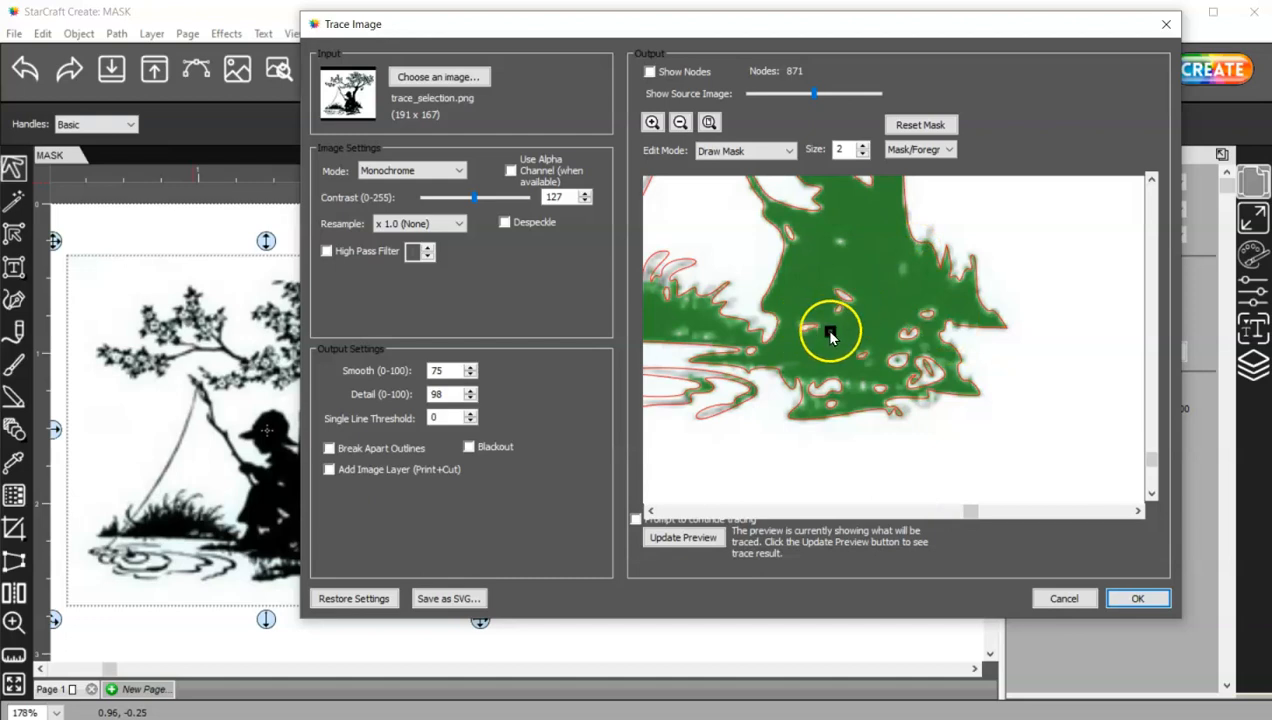
click(920, 149)
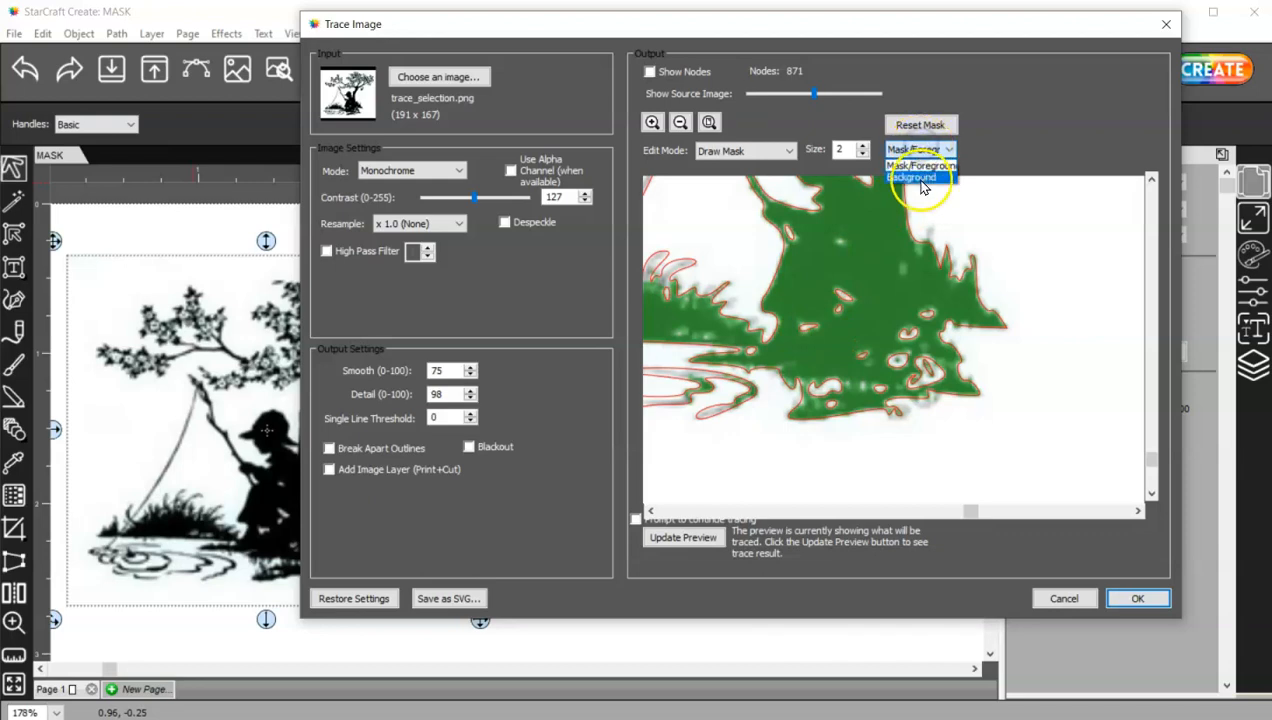
click(921, 178)
mouse_move(880, 215)
mouse_down()
mouse_move(843, 247)
mouse_move(902, 268)
mouse_up()
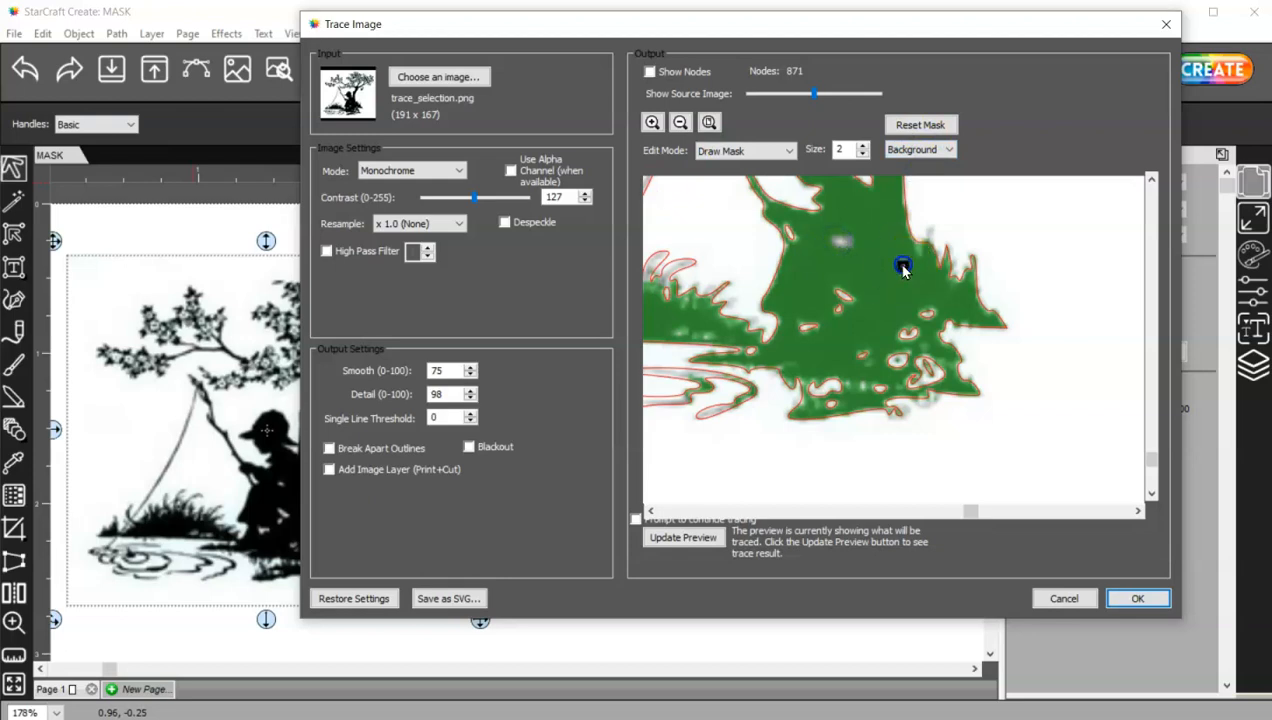
drag(916, 250, 913, 290)
drag(852, 298, 845, 299)
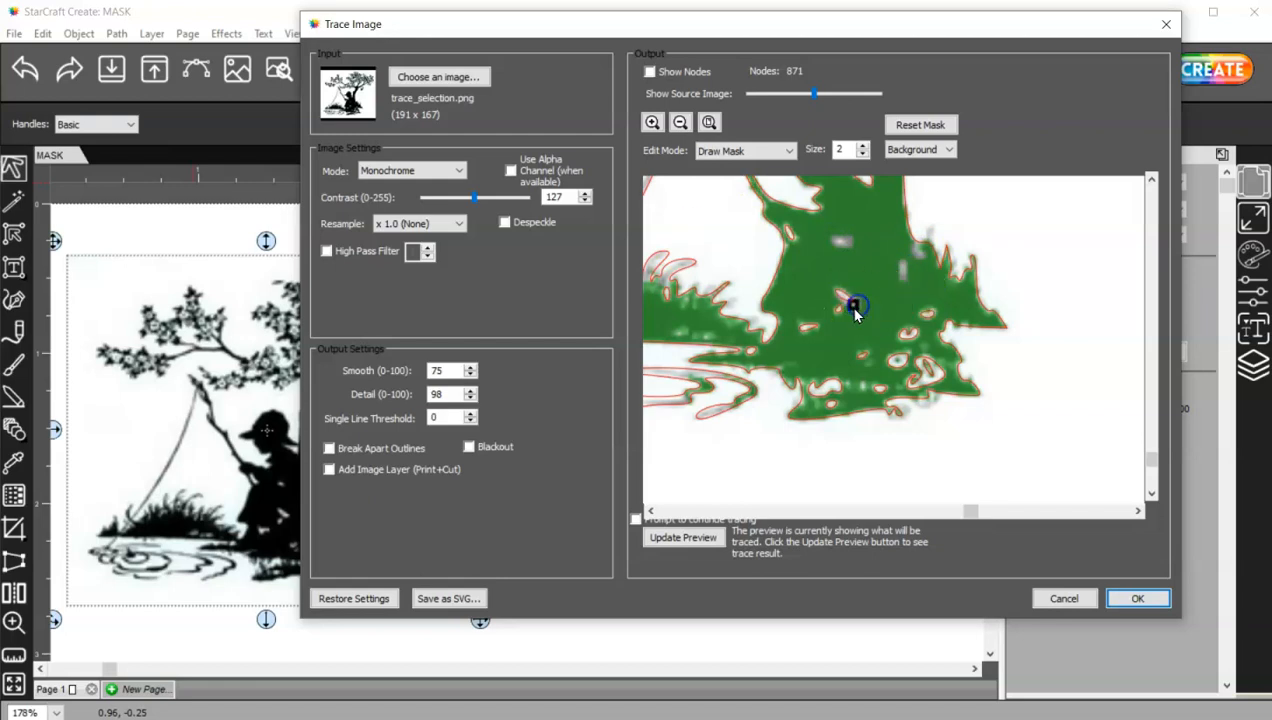
drag(830, 318, 838, 311)
click(814, 328)
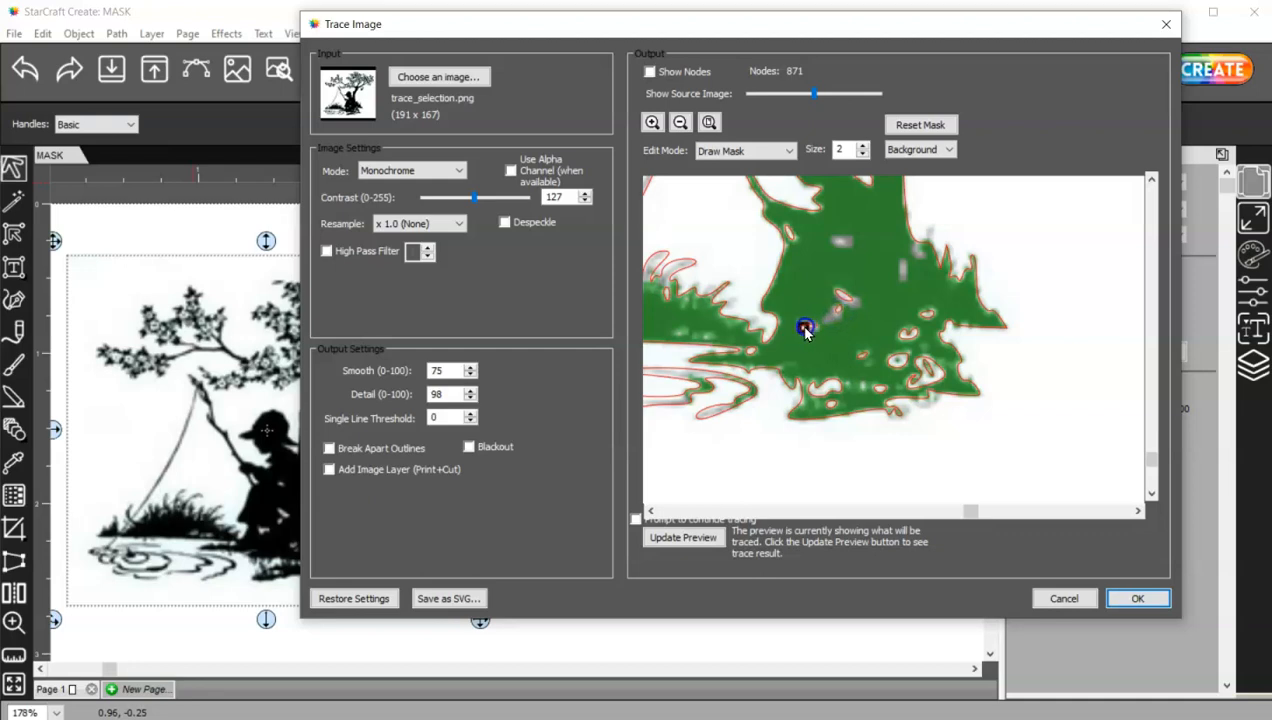
click(683, 537)
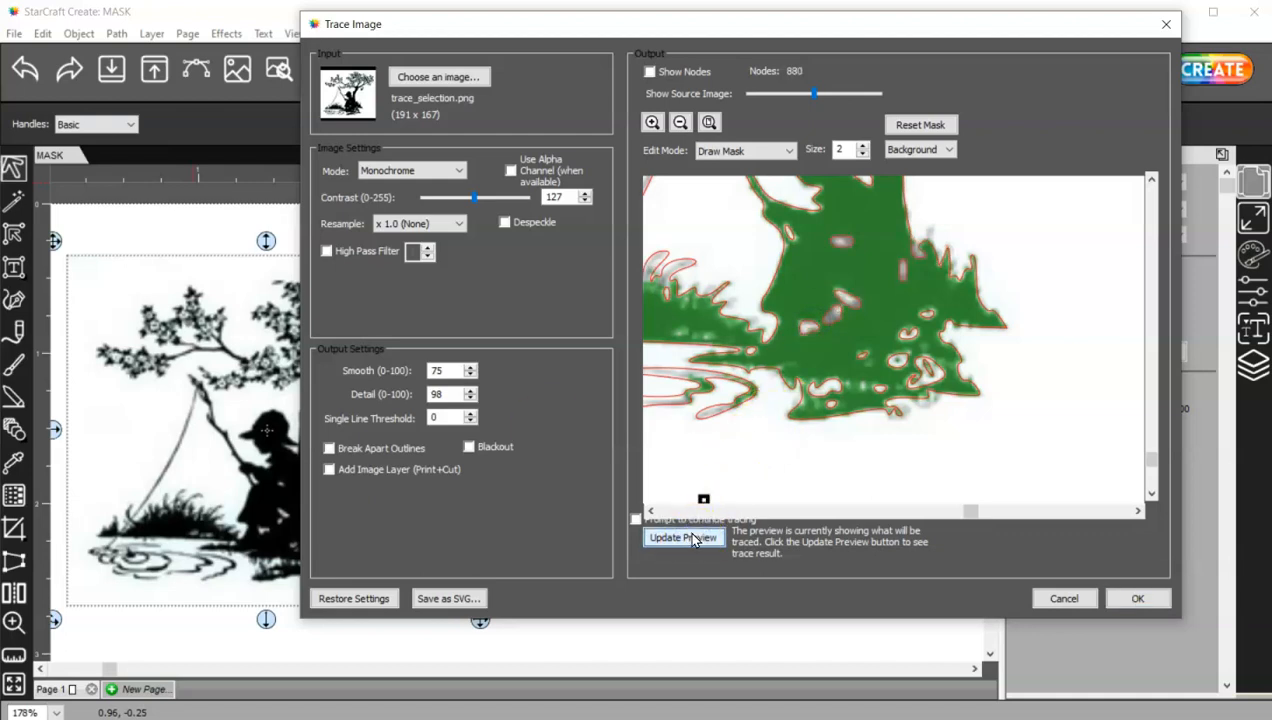
click(698, 530)
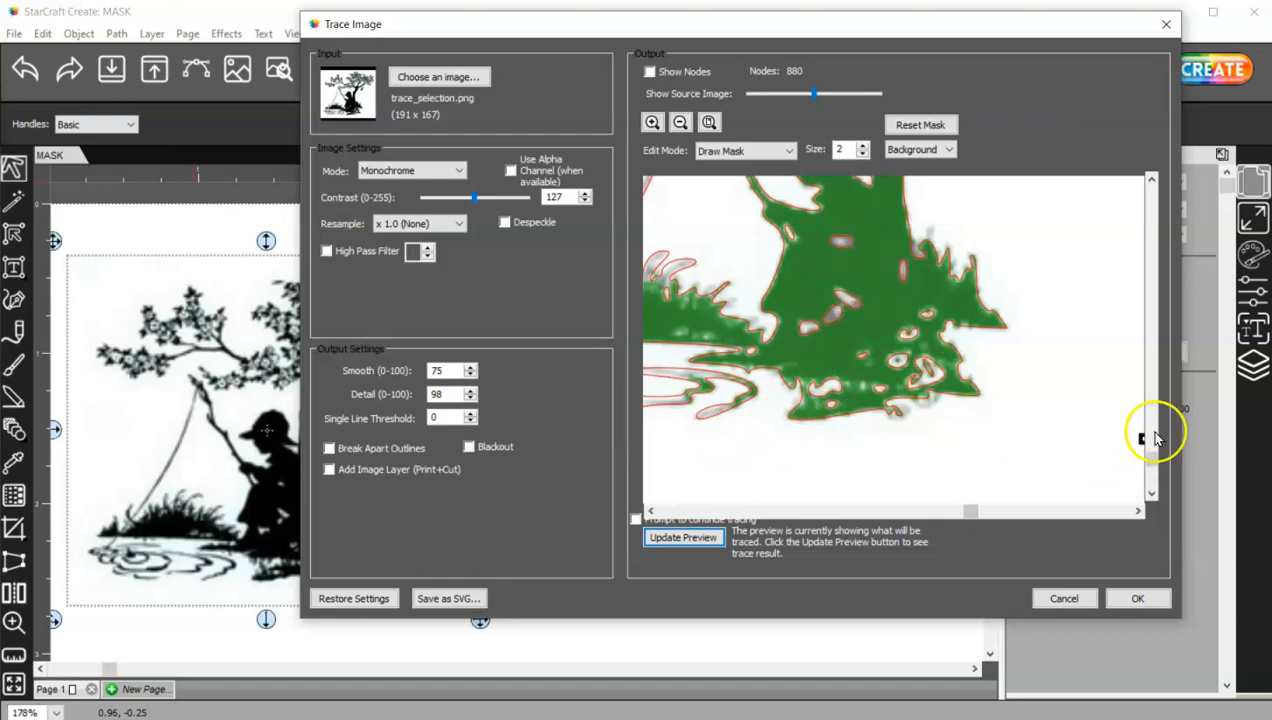
Paint a background mask stroke beneath the brim of the boy's hat, and update the preview
drag(1151, 458, 1150, 349)
click(965, 298)
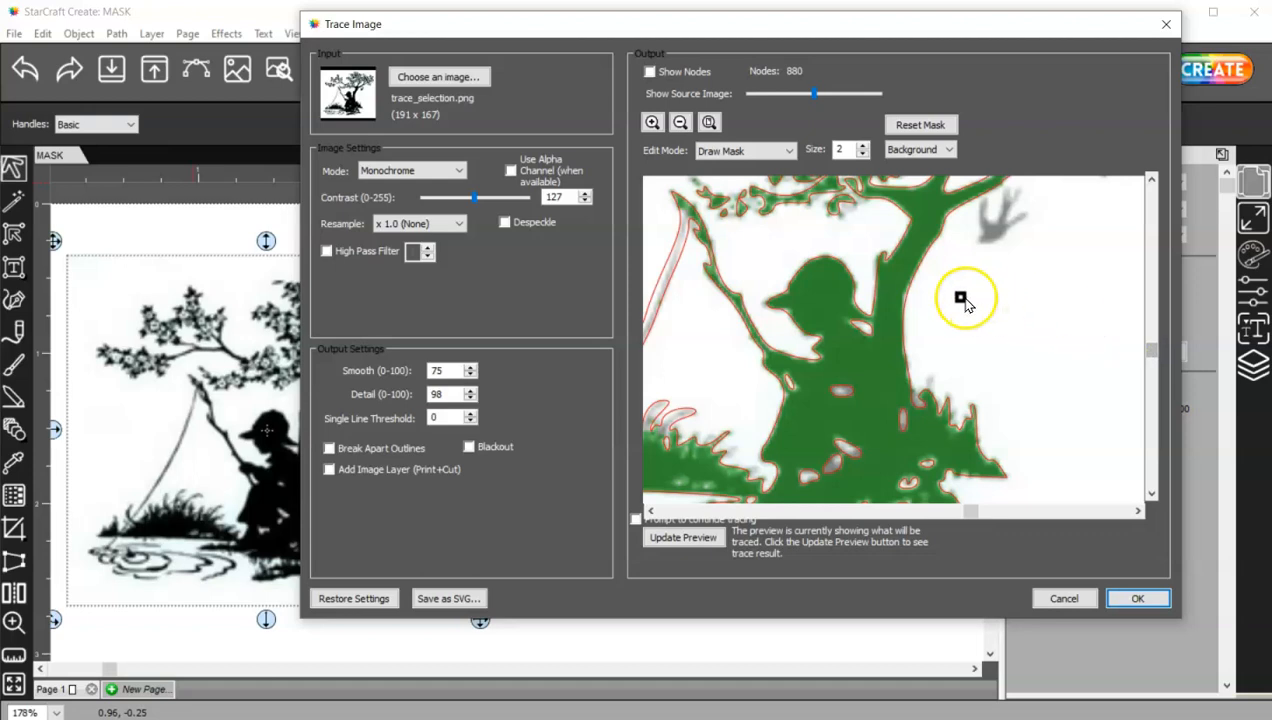
mouse_move(783, 308)
mouse_down()
mouse_move(772, 299)
mouse_move(779, 310)
mouse_up()
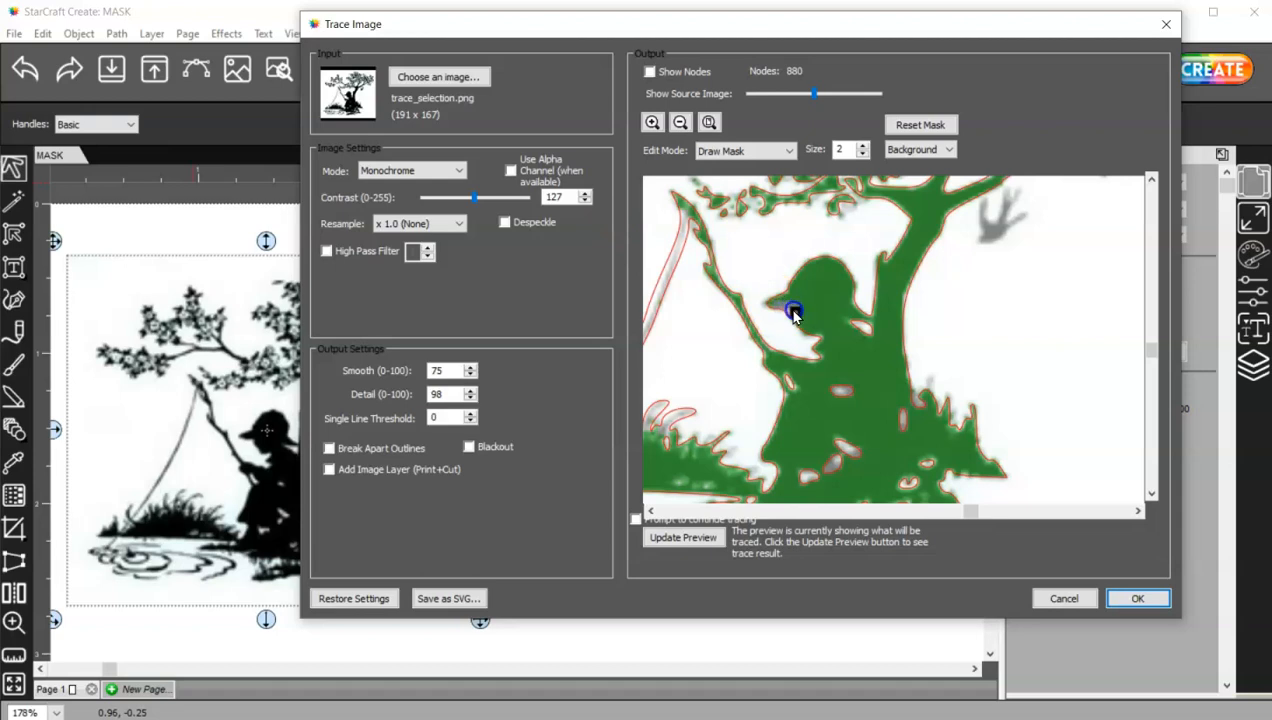
click(699, 536)
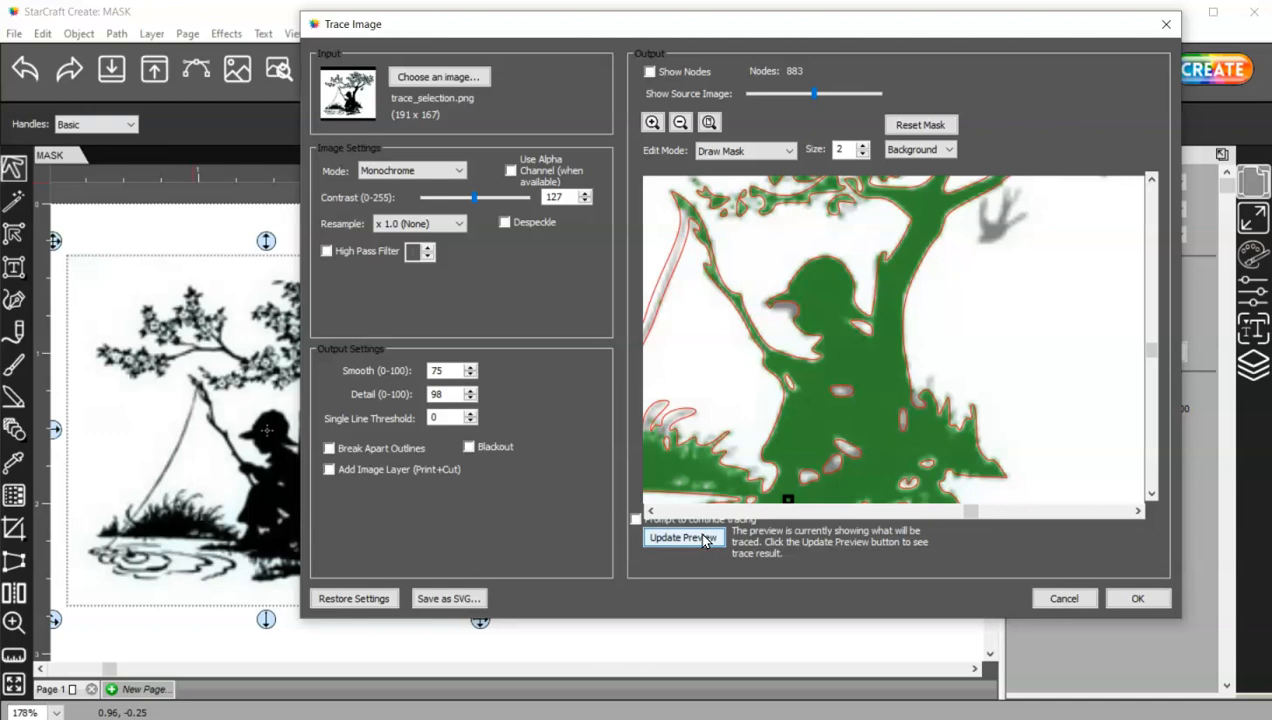
Switch the mask to Mask/Foreground, fill in the underside of the hat brim, and update the preview
click(917, 149)
click(917, 166)
click(801, 311)
mouse_move(798, 302)
mouse_down()
mouse_move(778, 314)
mouse_move(803, 295)
mouse_up()
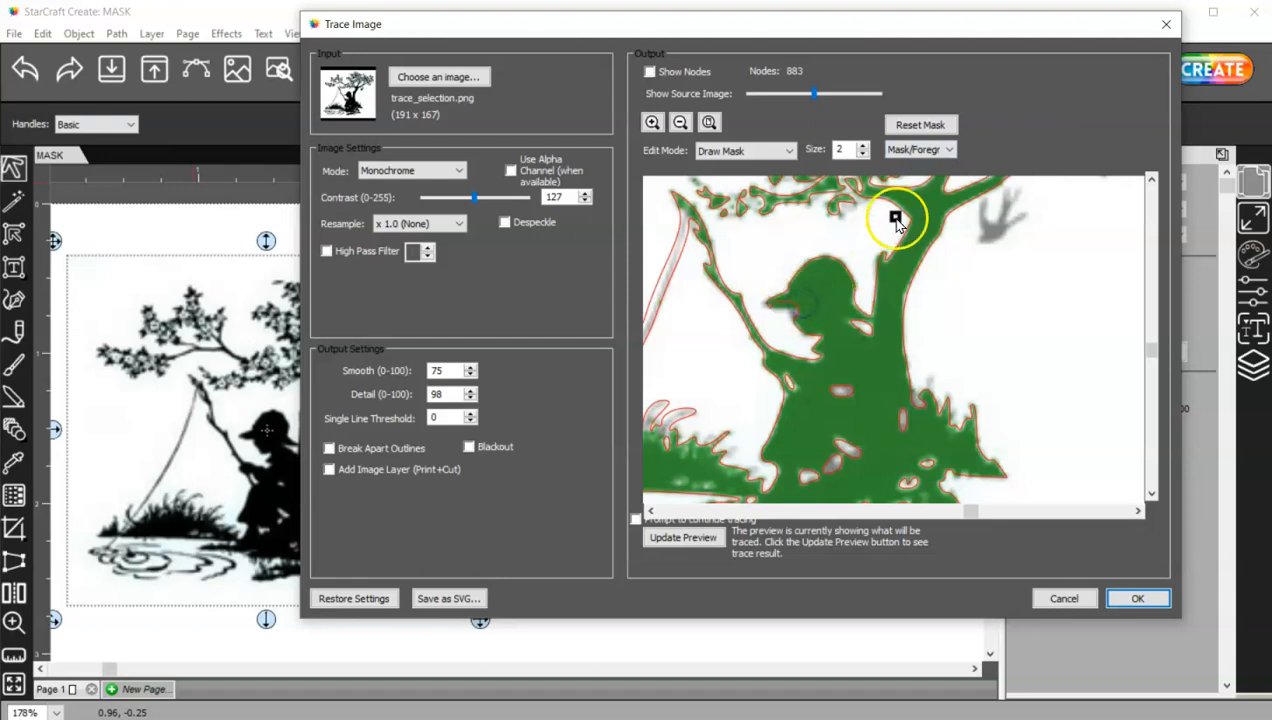
click(700, 540)
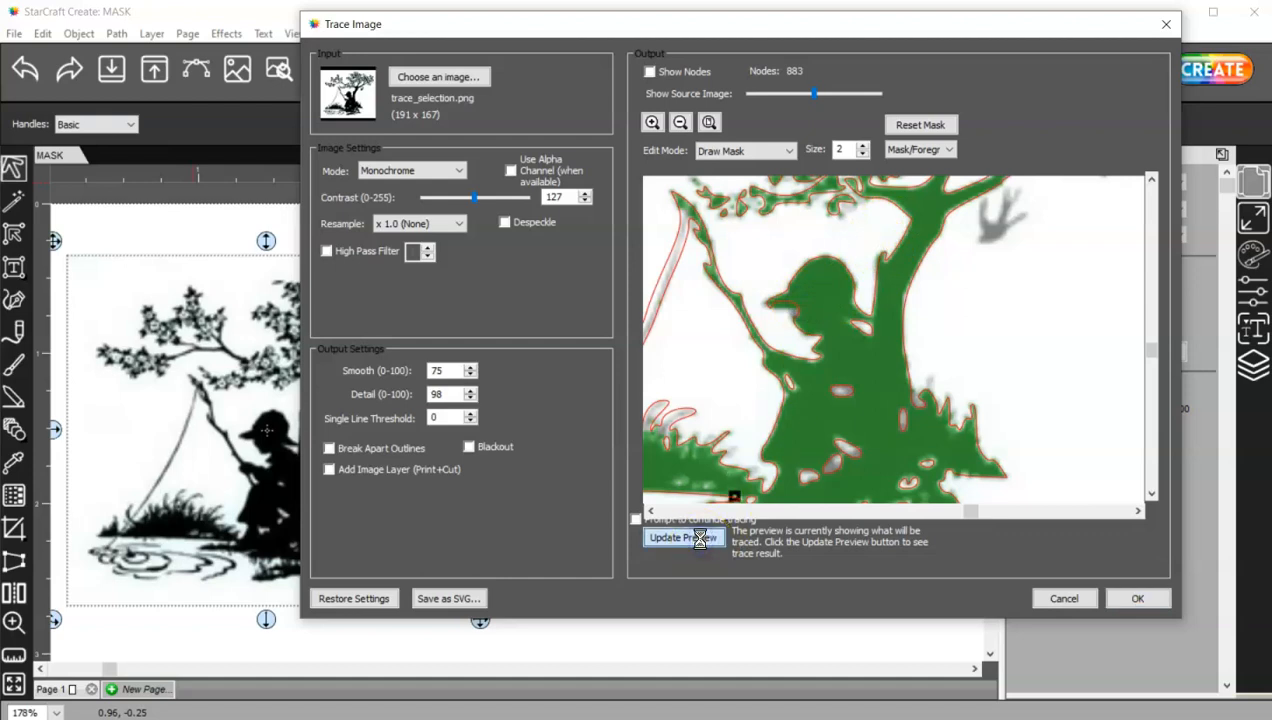
Extend the foreground mask from the hat brim down over the boy's face, updating the preview
mouse_move(826, 336)
mouse_down()
mouse_move(798, 303)
mouse_move(853, 309)
mouse_up()
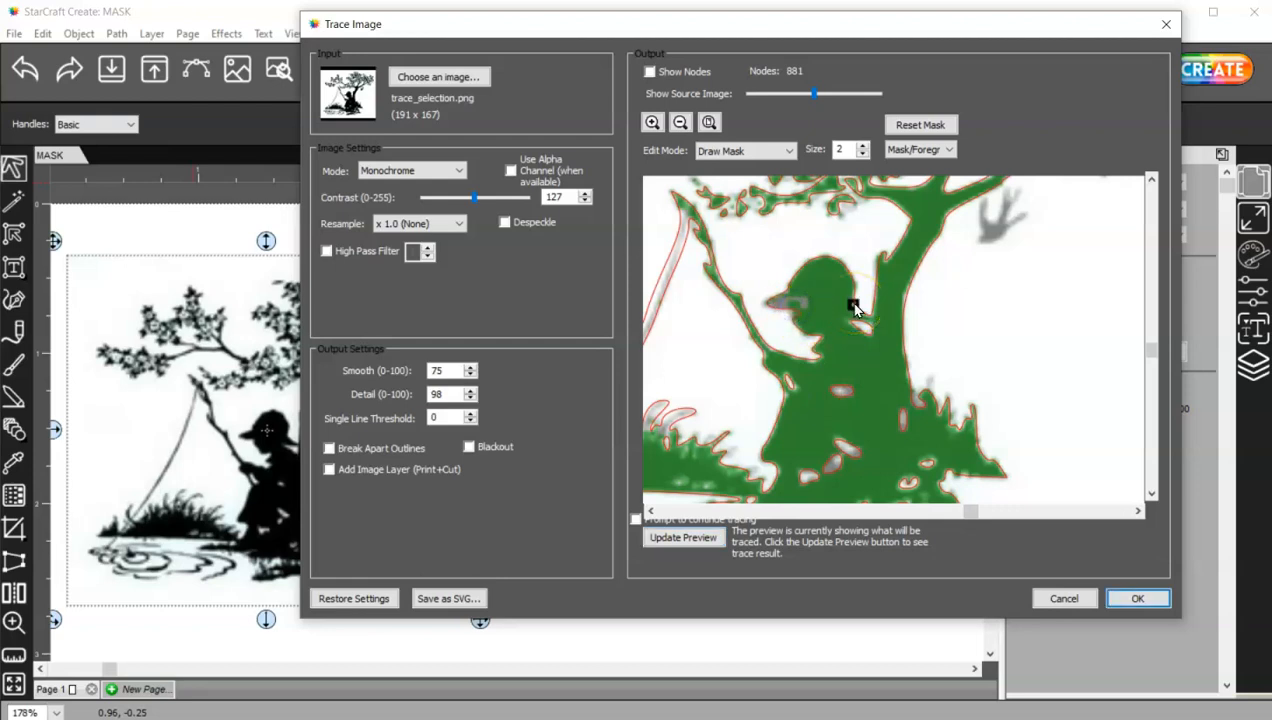
click(685, 537)
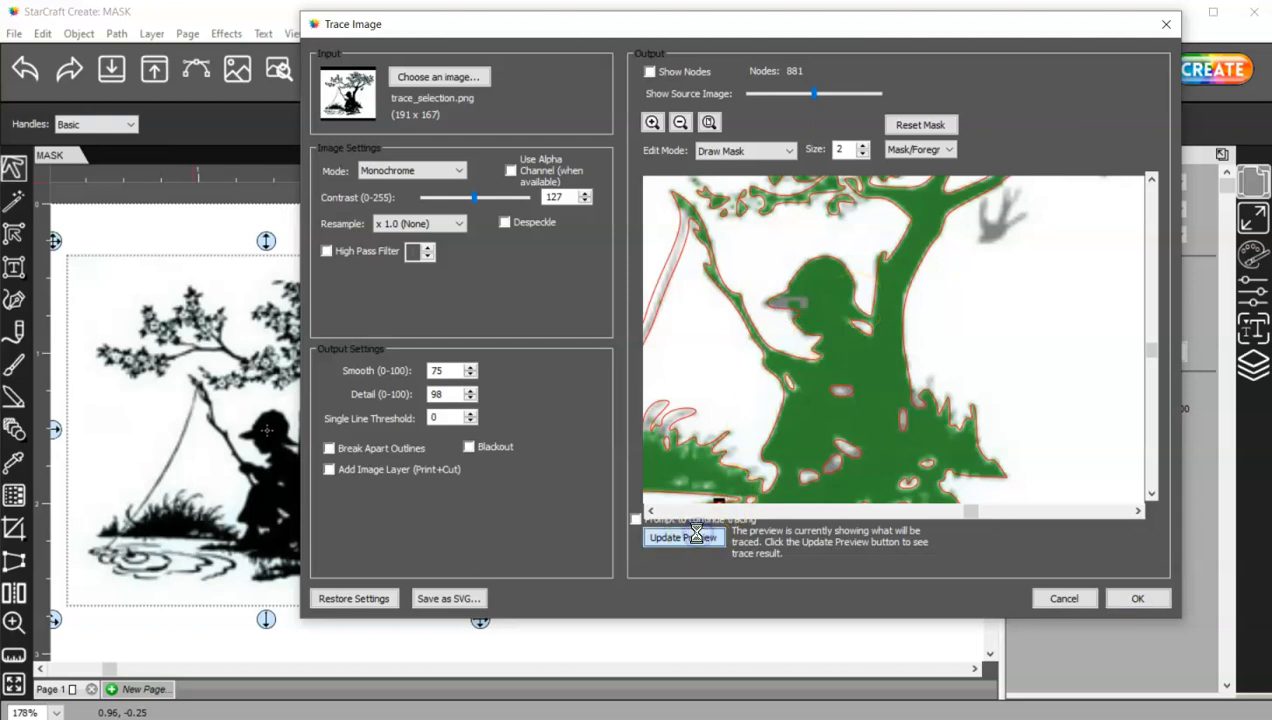
click(690, 537)
mouse_move(776, 470)
mouse_down()
mouse_move(767, 440)
mouse_move(784, 337)
mouse_up()
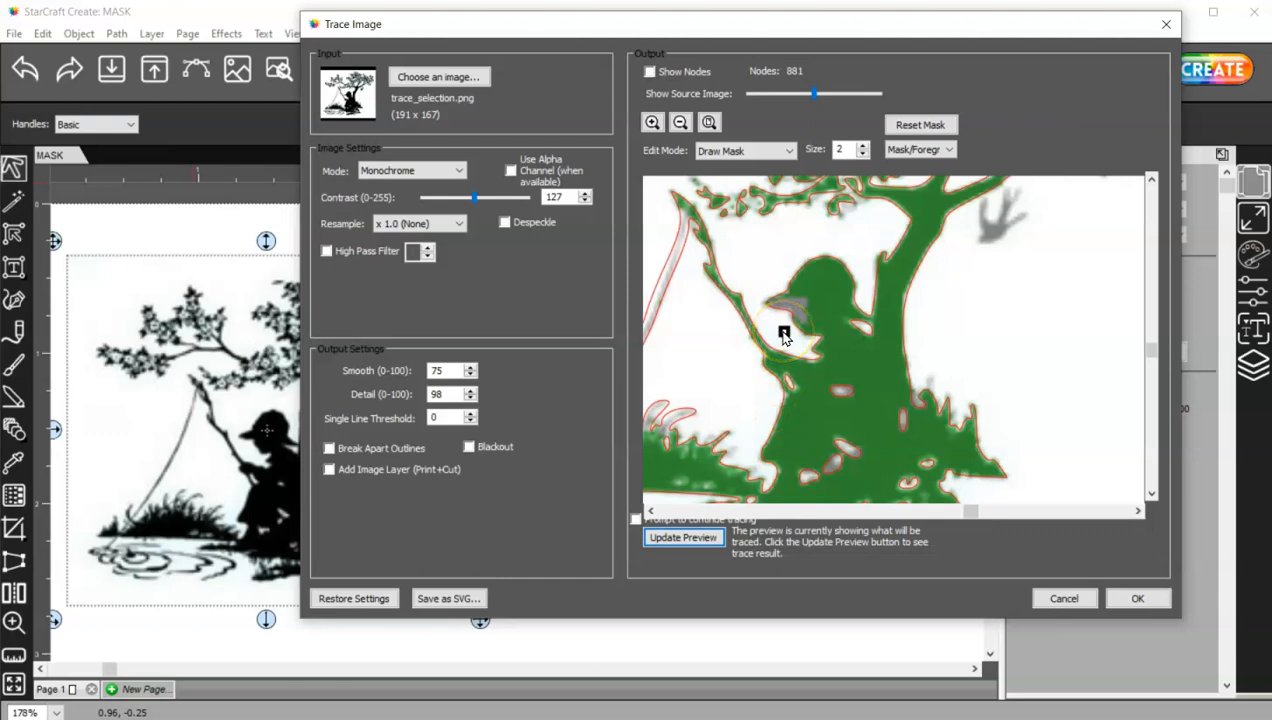
click(790, 330)
Switch the mask to Background, carve out the boy's lower face near the chin, and update the preview
click(920, 149)
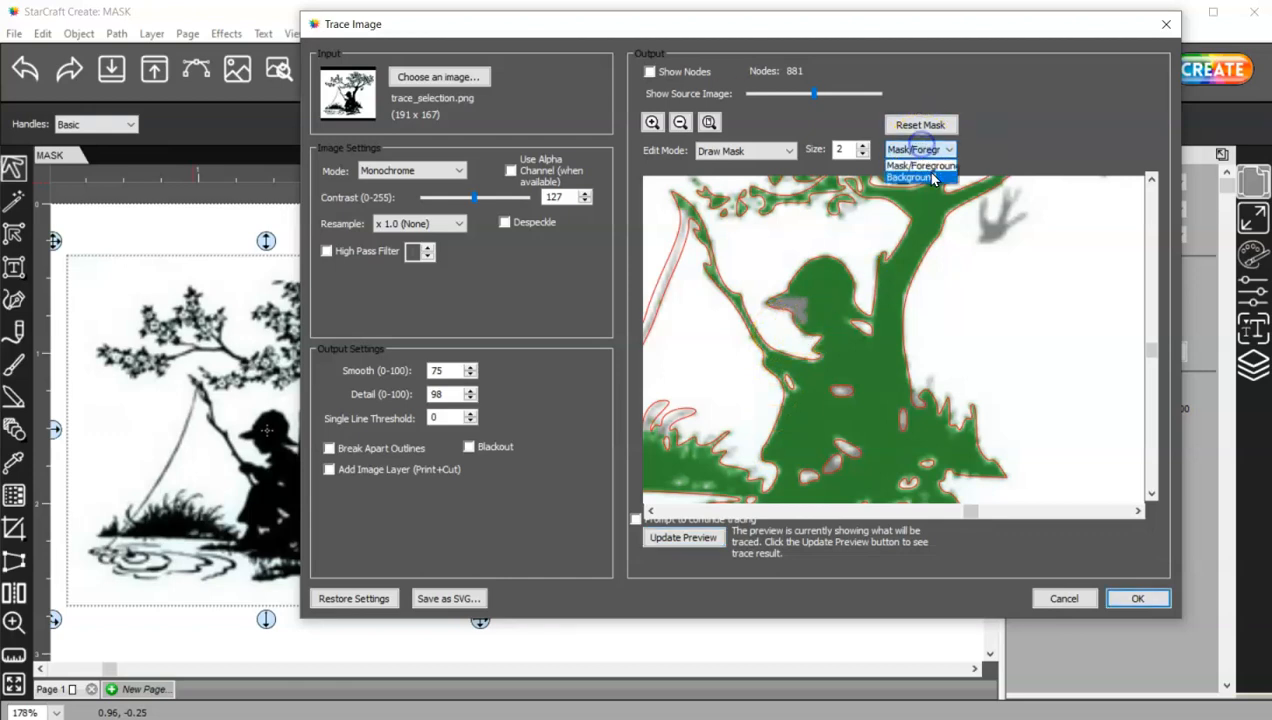
click(911, 173)
click(805, 333)
drag(805, 333, 801, 334)
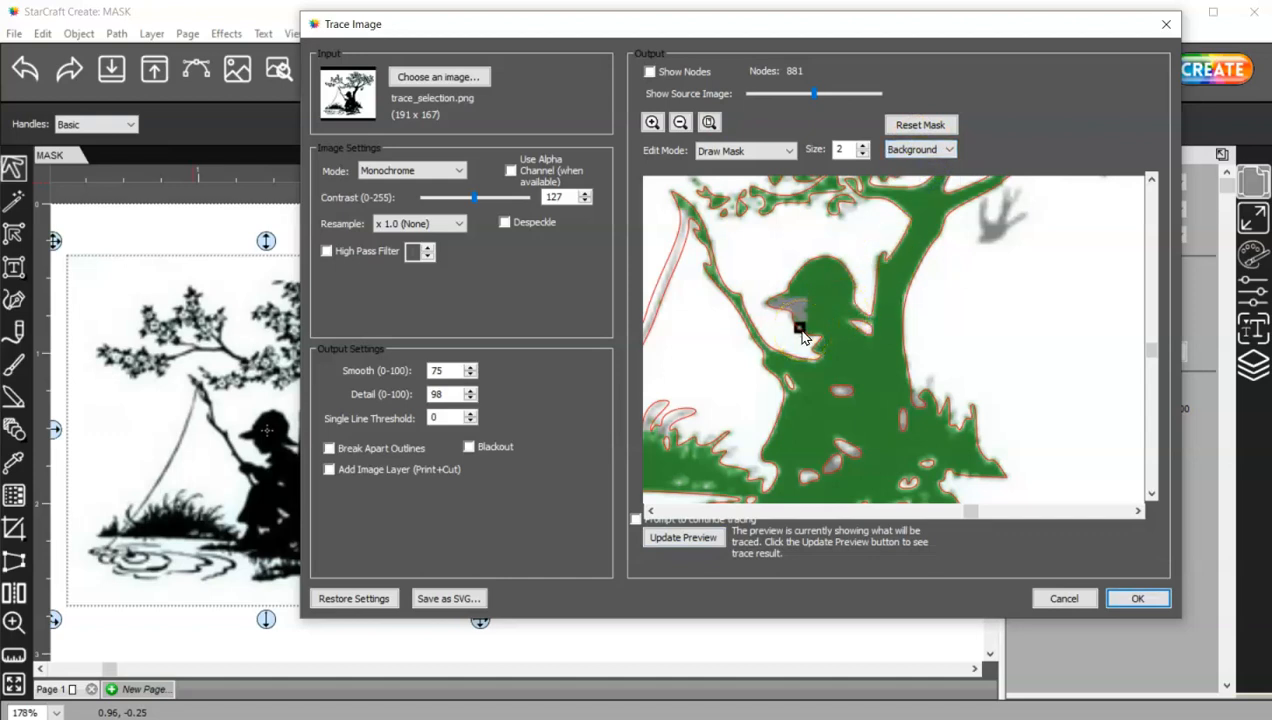
click(675, 537)
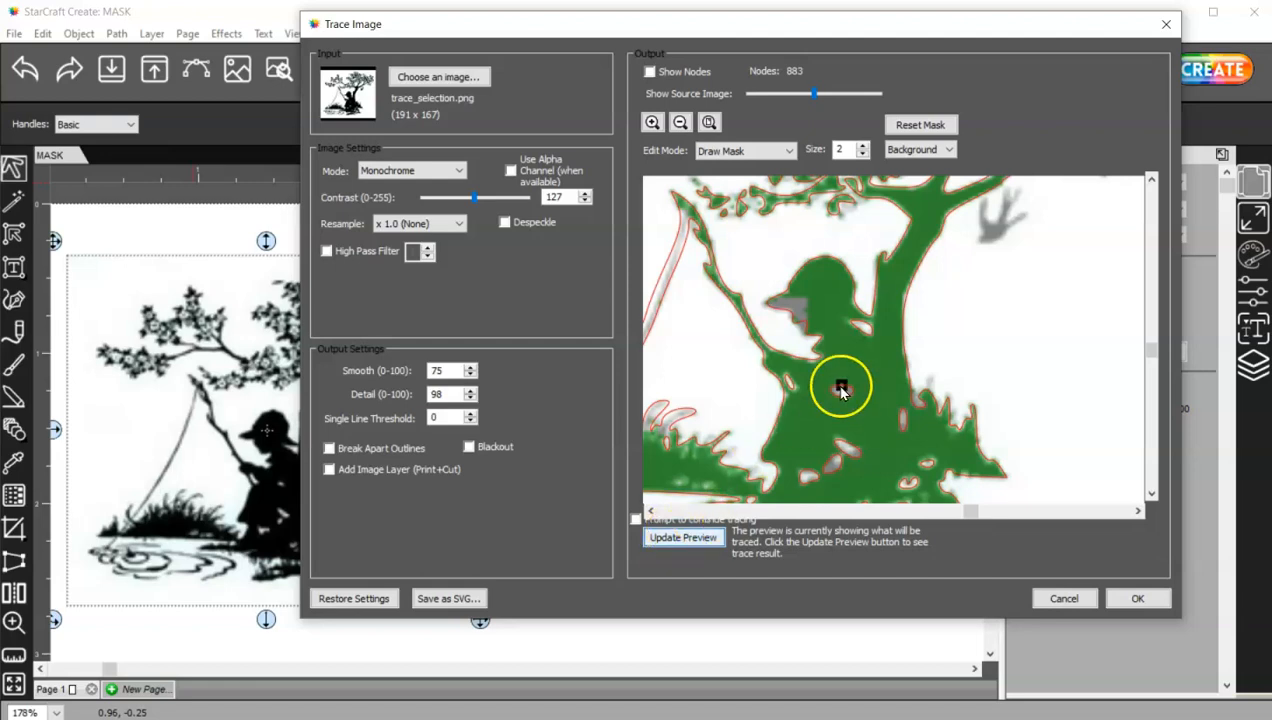
Switch back to Mask/Foreground, fill the boy's face below the hat brim, and update the preview
click(915, 149)
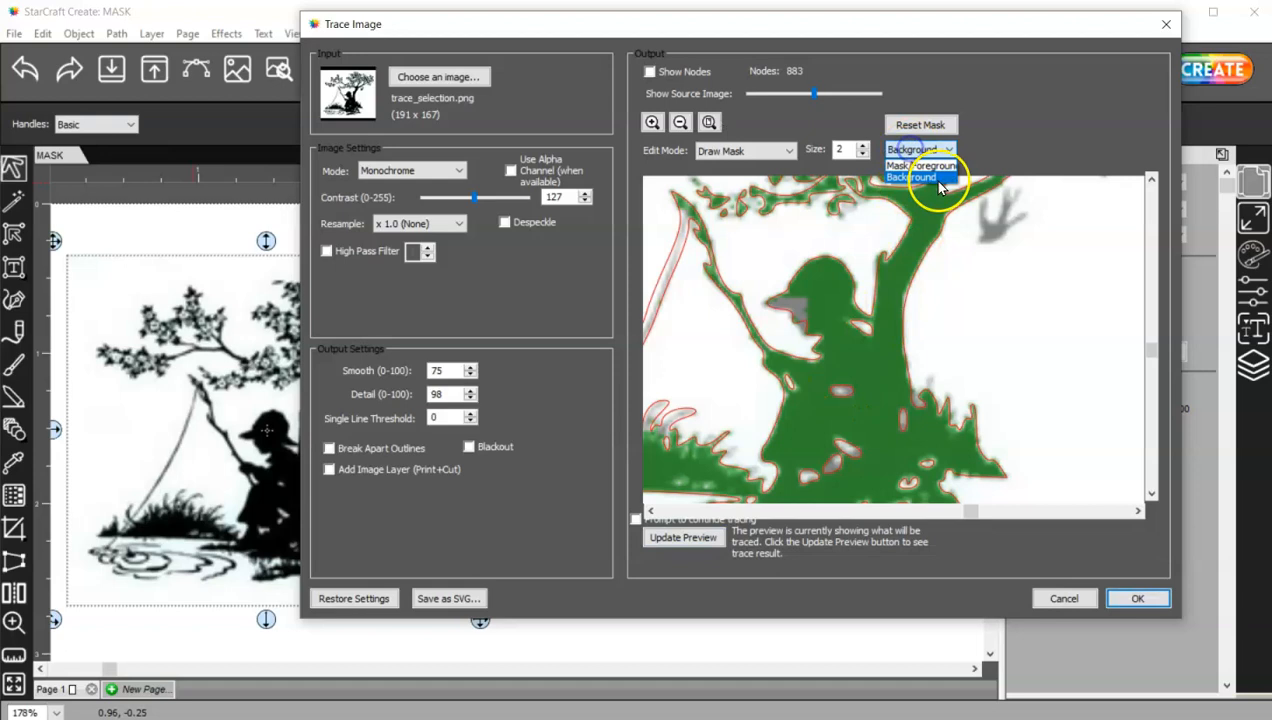
click(920, 165)
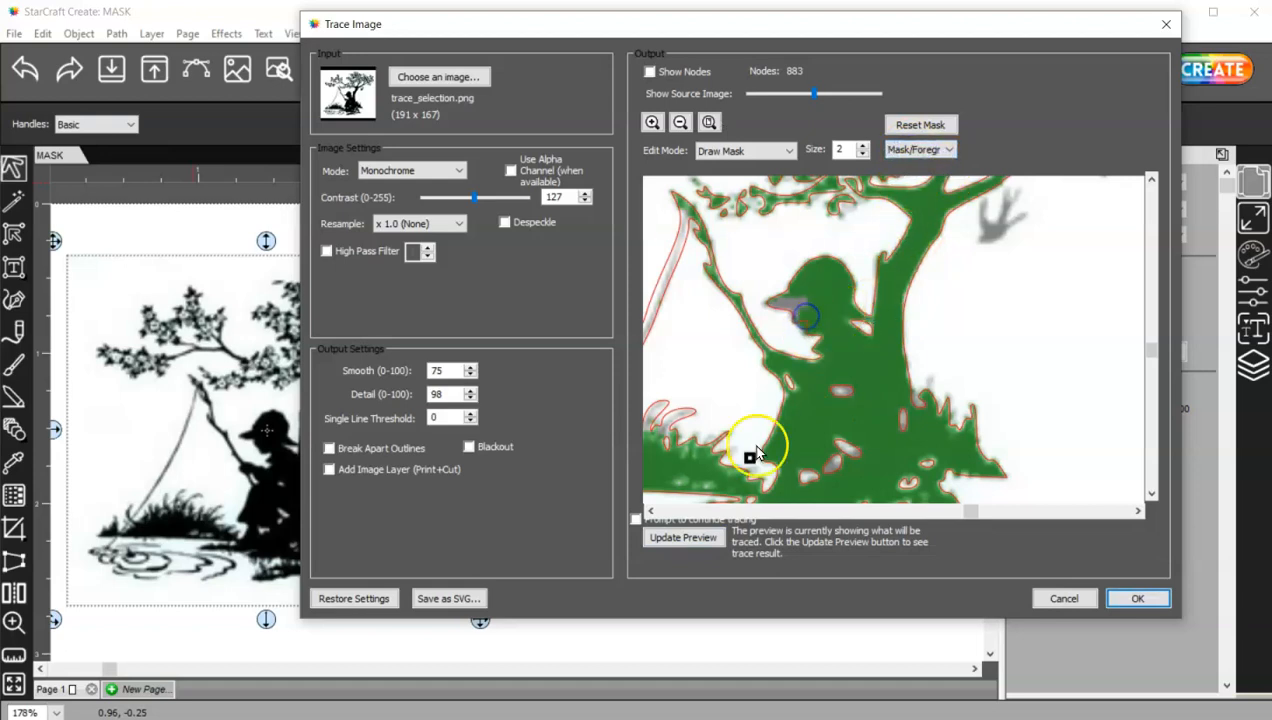
click(687, 539)
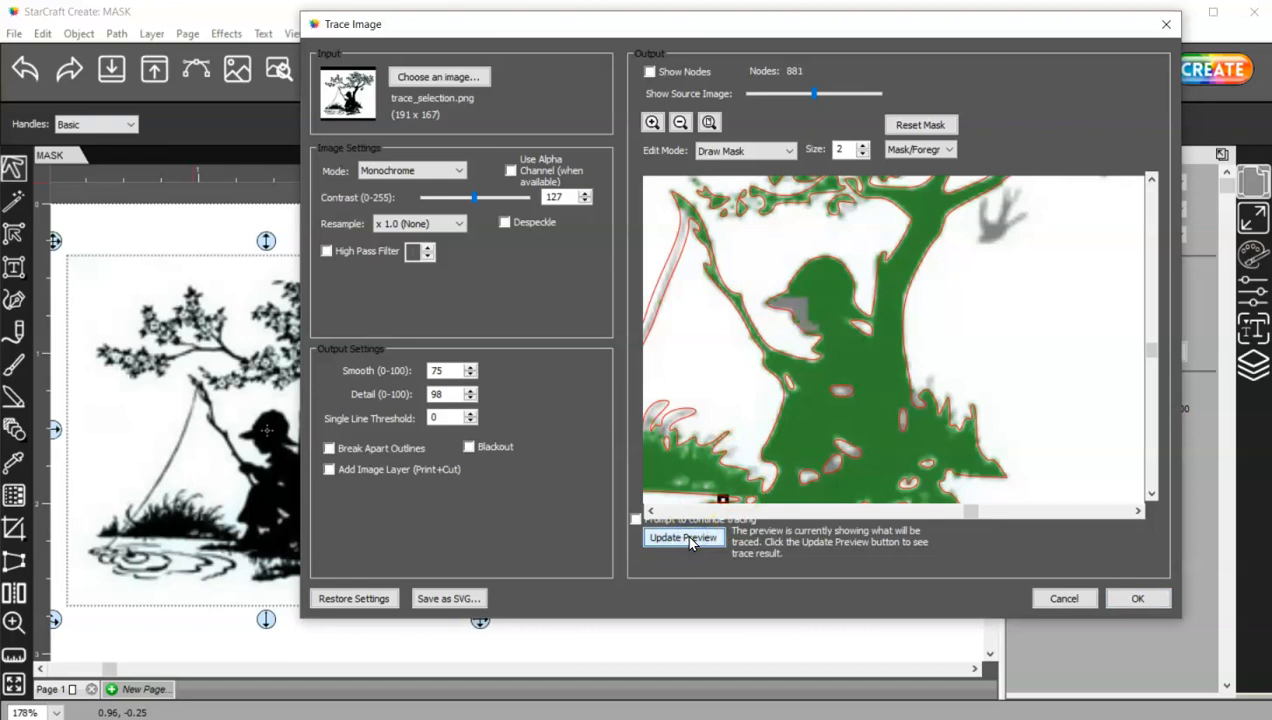
Set the mask to Background, dab small gaps between the leaves in the tree canopy, and update the preview
click(914, 318)
drag(1150, 352, 1155, 205)
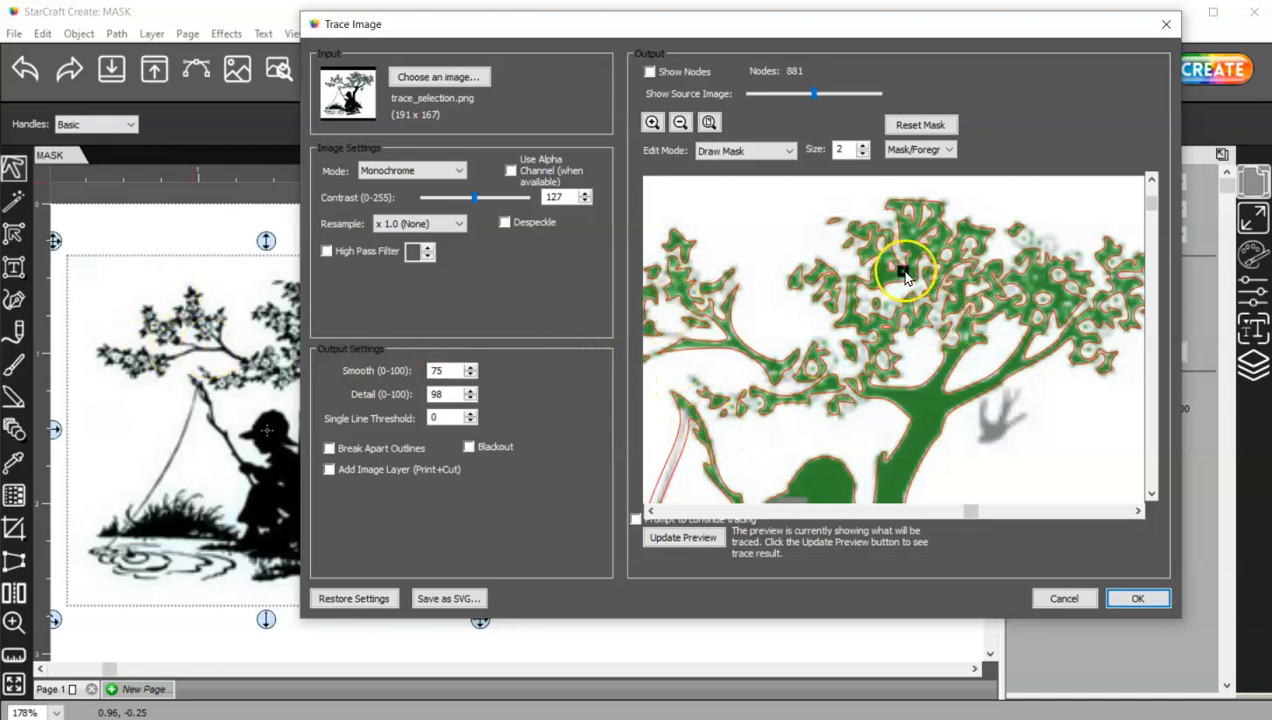
click(926, 154)
click(934, 174)
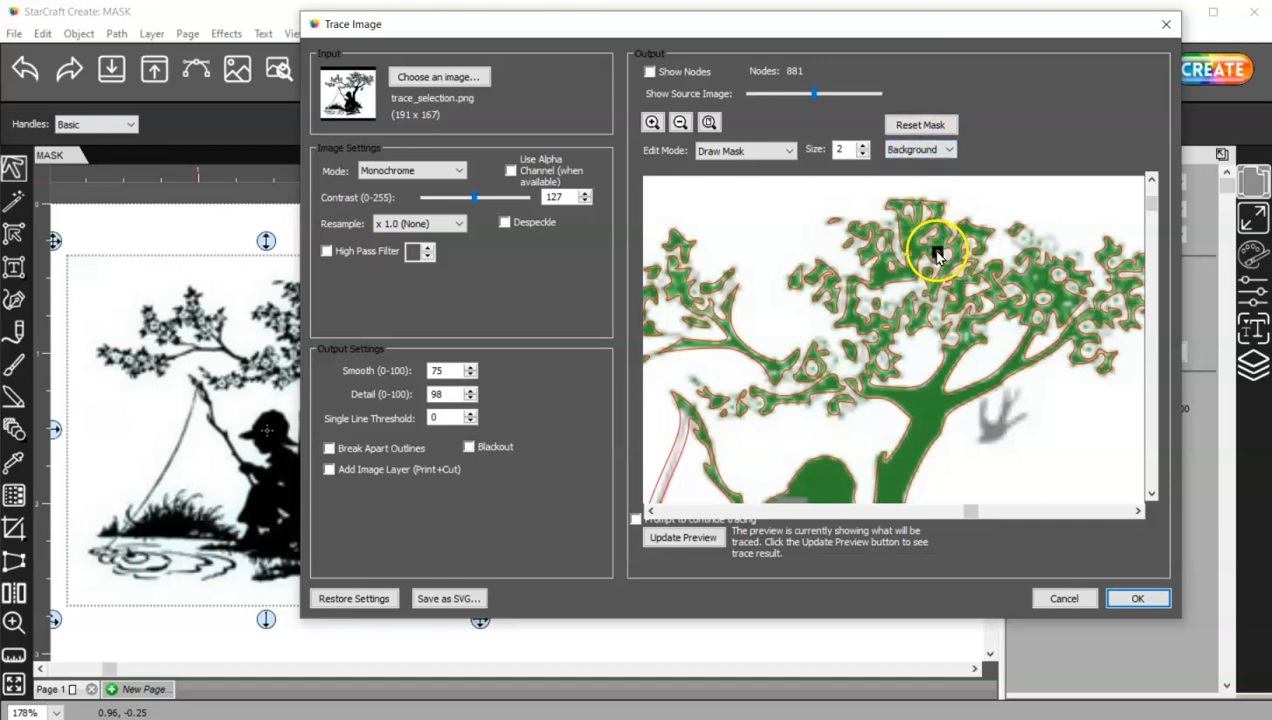
click(934, 253)
click(1037, 278)
click(1066, 307)
click(1067, 307)
click(880, 277)
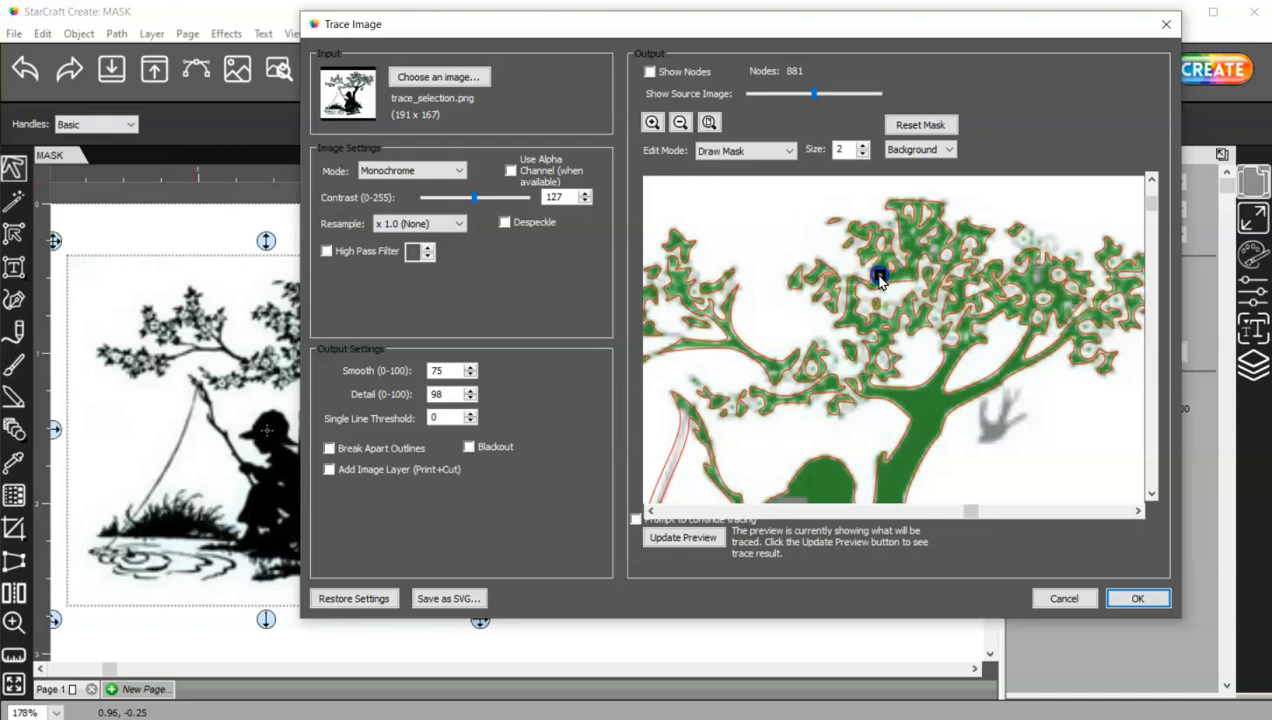
click(830, 388)
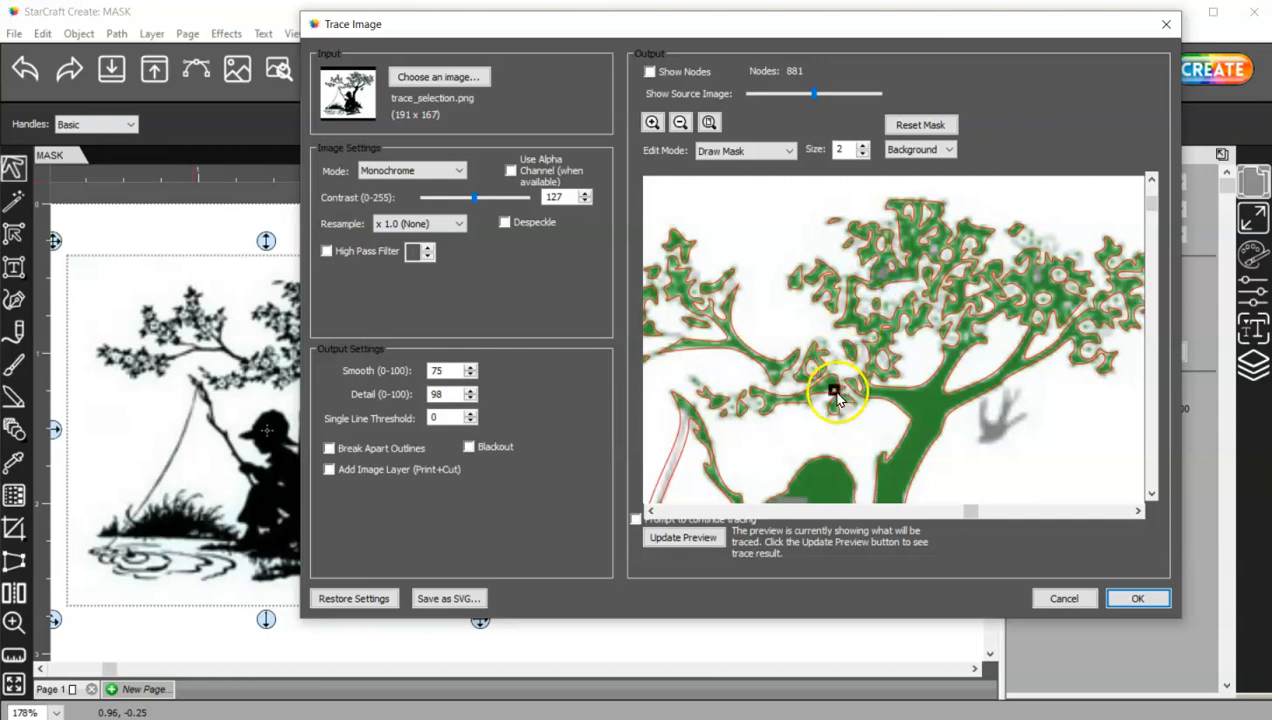
click(690, 537)
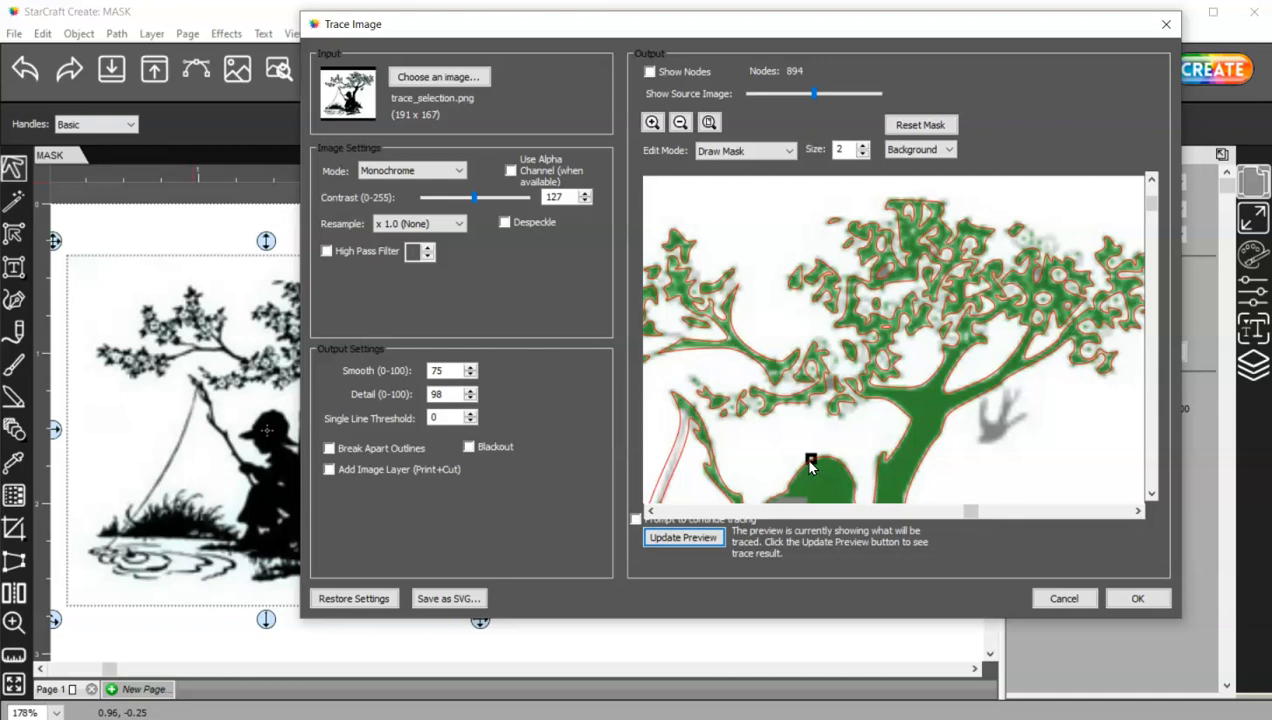
Review the whole trace, accept it, and move the traced silhouette to the right of the source image
click(710, 121)
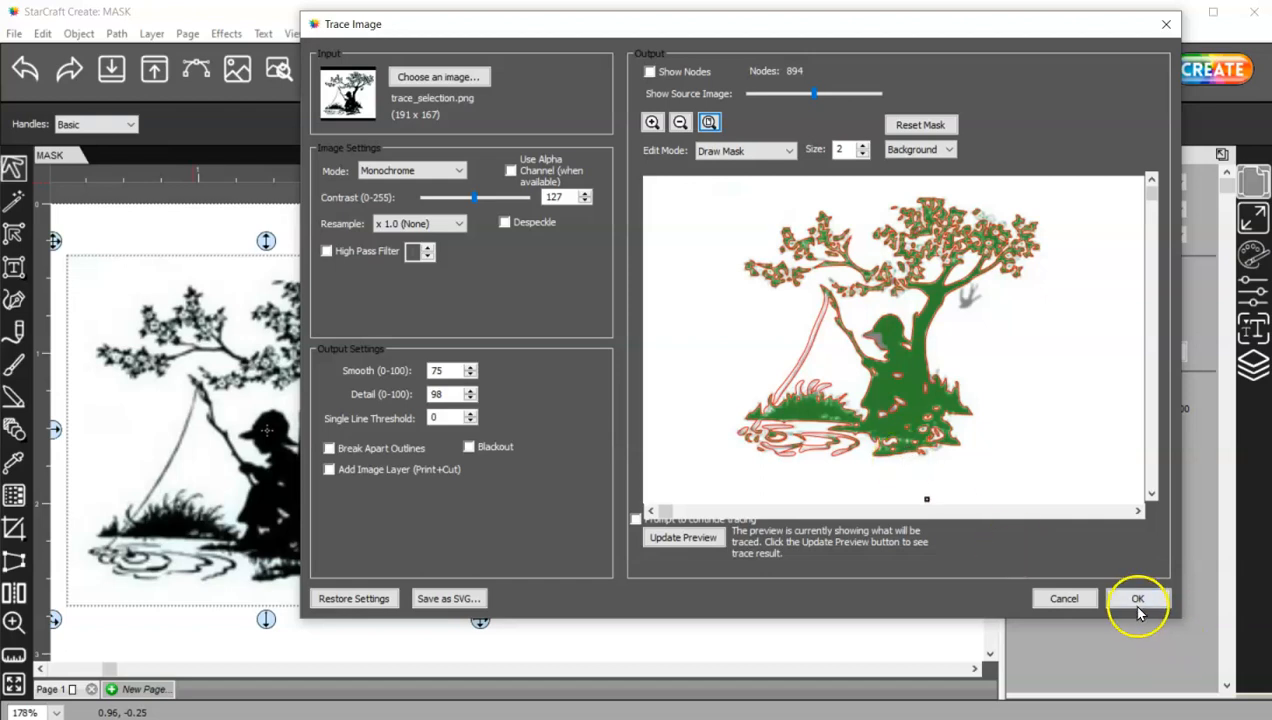
key(Return)
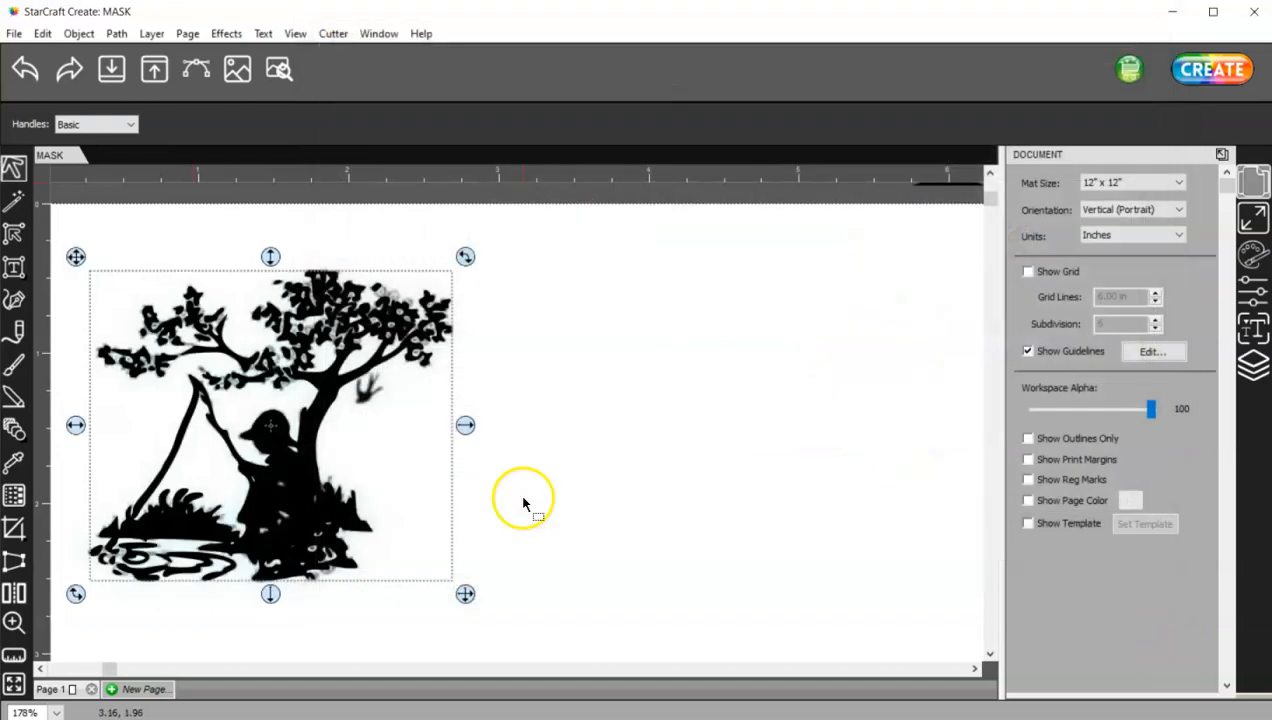
mouse_move(296, 488)
mouse_down()
mouse_move(622, 406)
mouse_move(611, 465)
mouse_up()
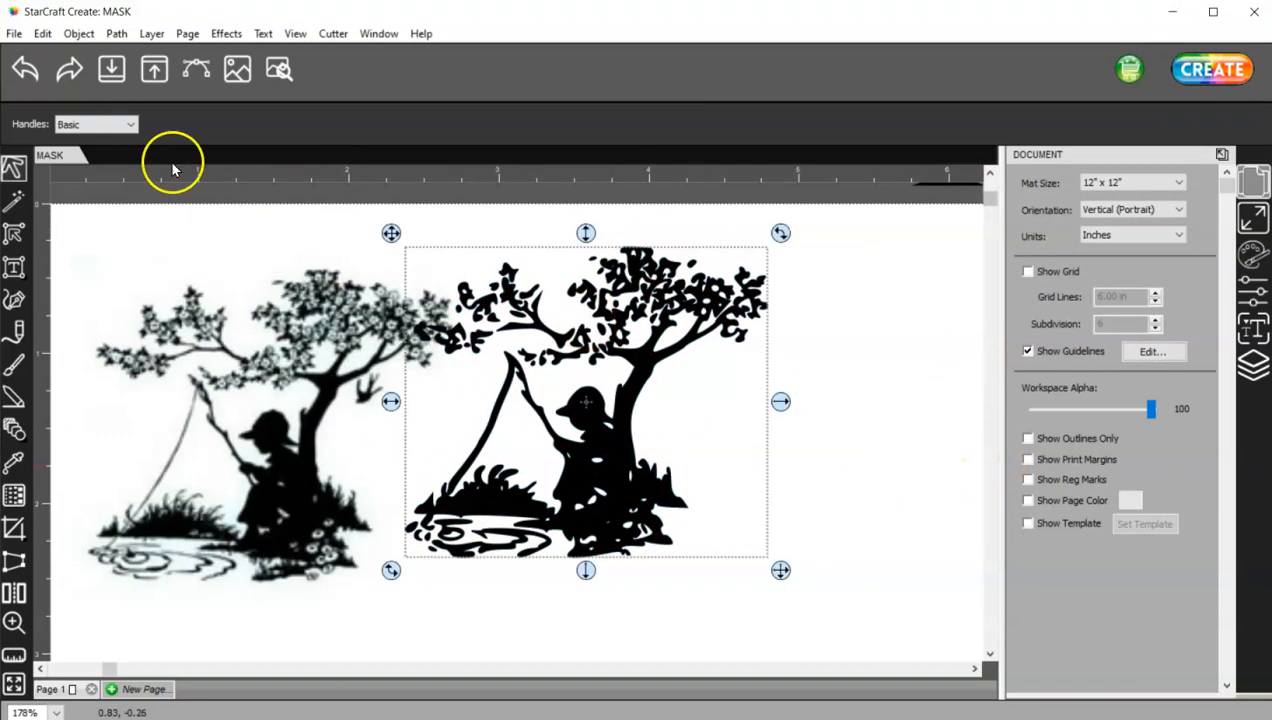
Start a new image trace with WoolyC.jpg from the TRACE IMAGES folder, update the preview, and enlarge the elephant for inspection
click(196, 68)
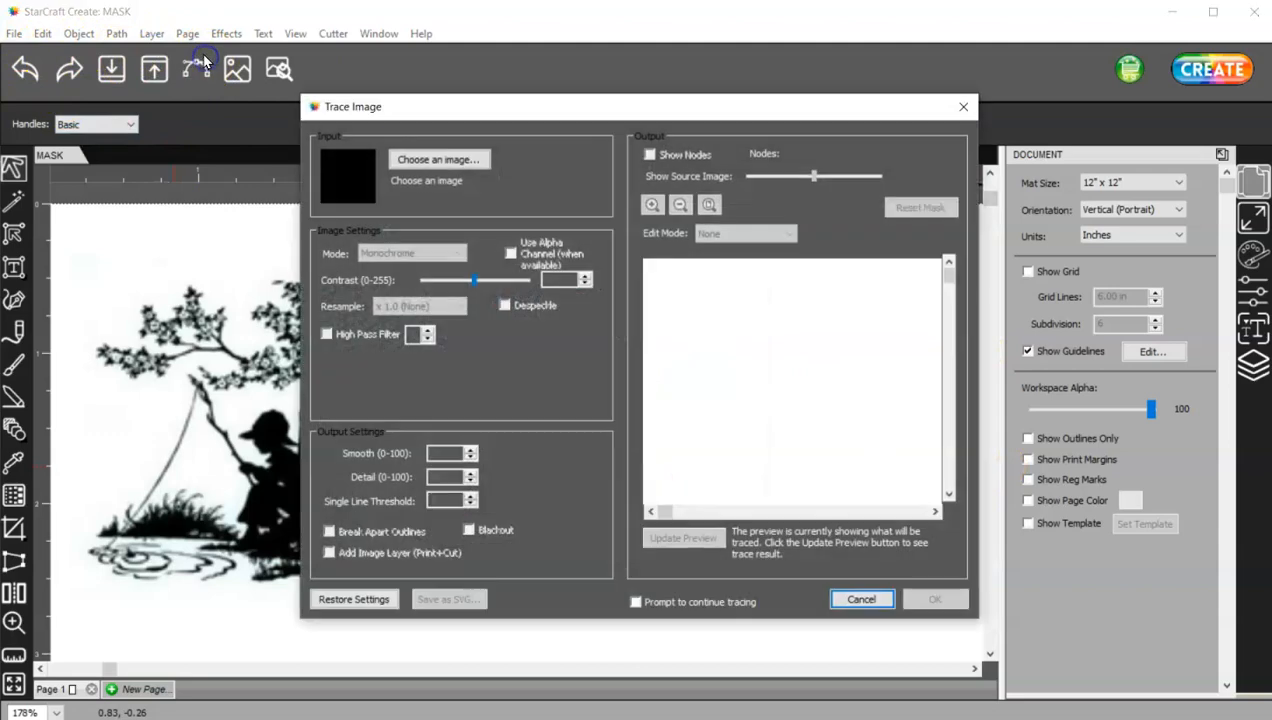
click(434, 159)
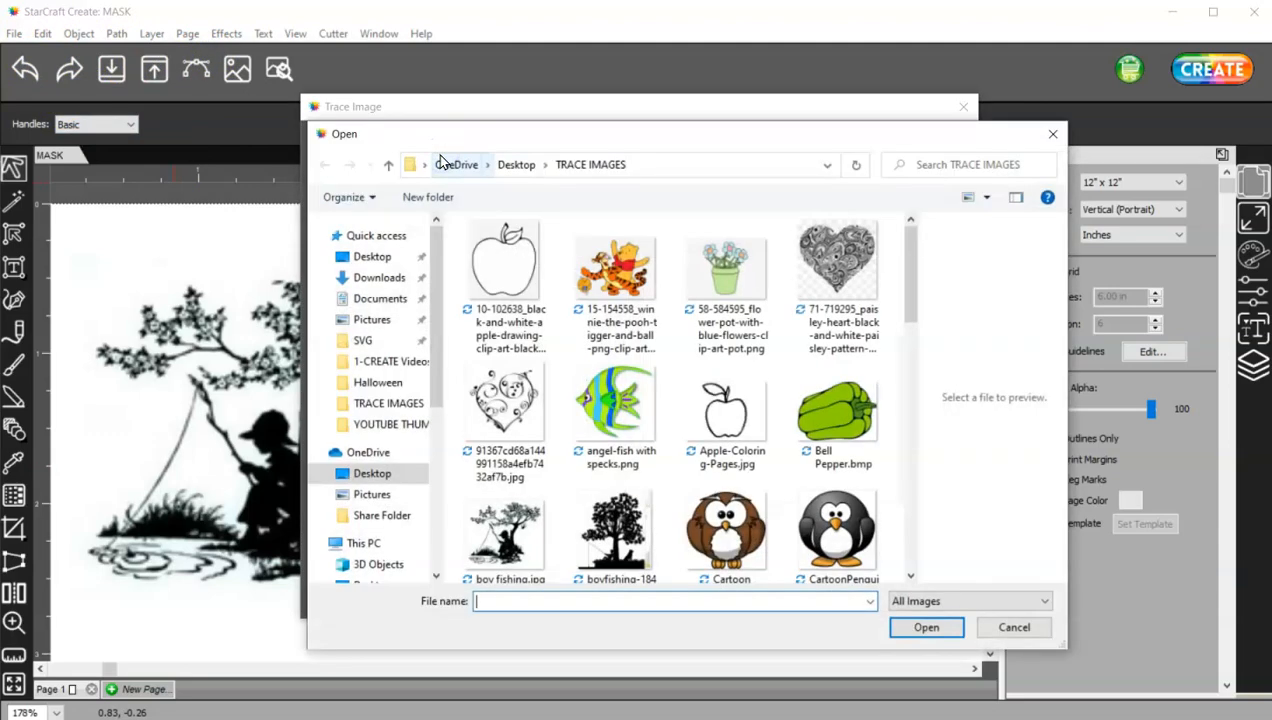
drag(910, 245, 903, 477)
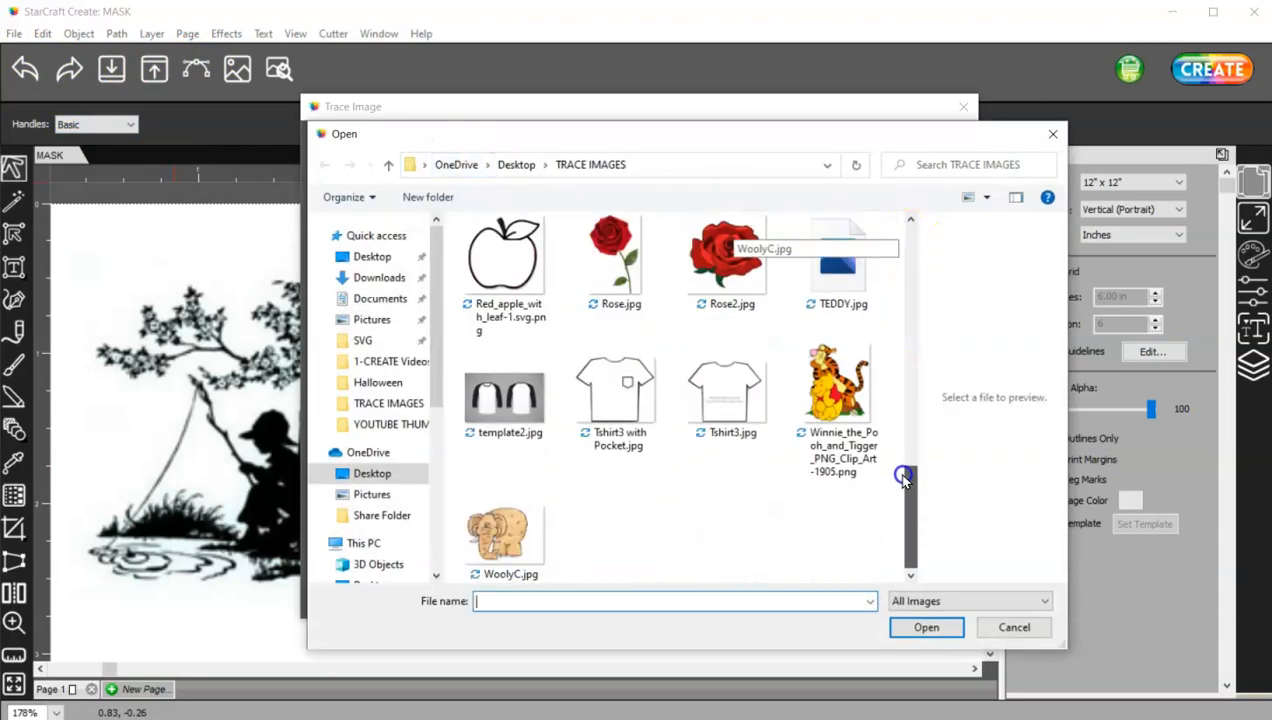
double_click(503, 532)
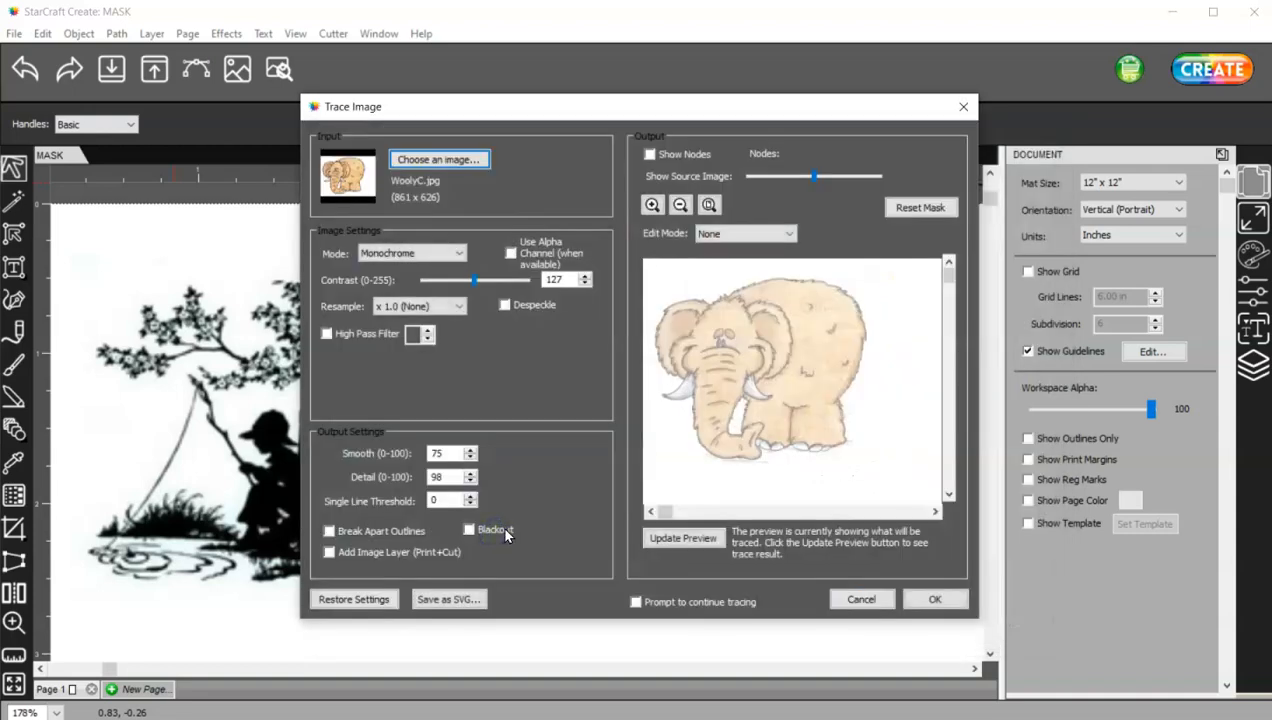
click(679, 539)
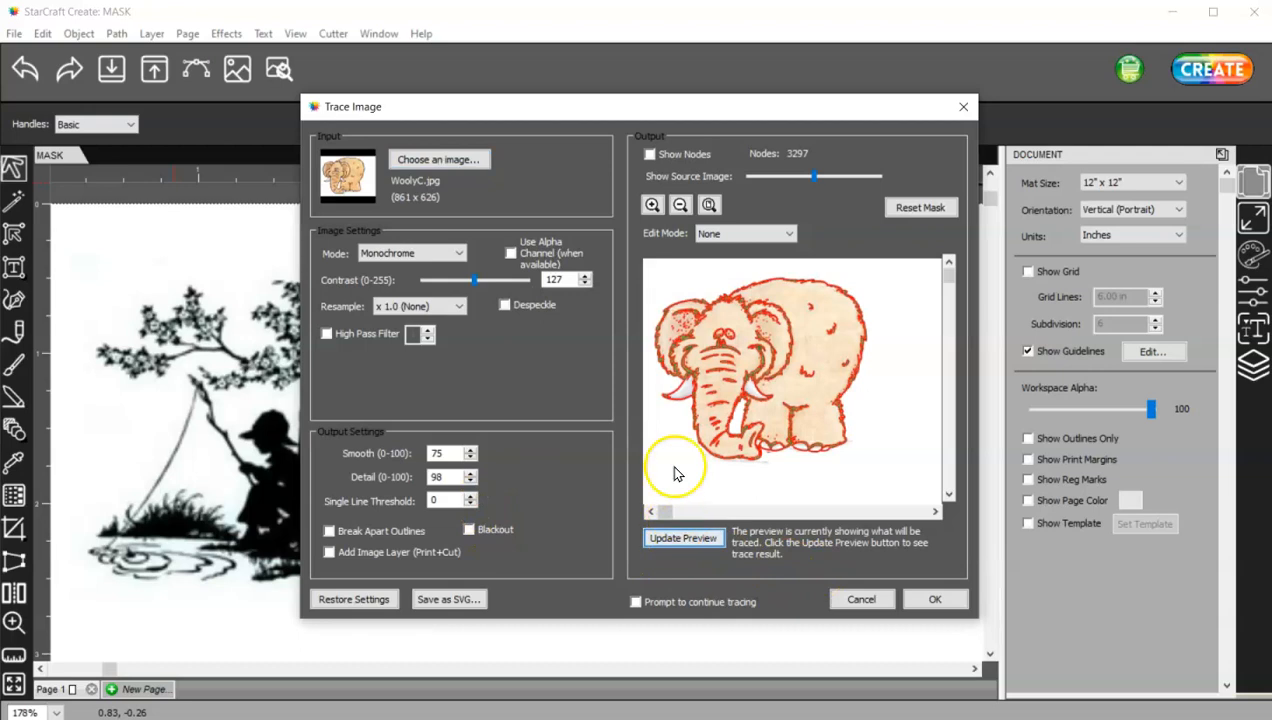
click(652, 205)
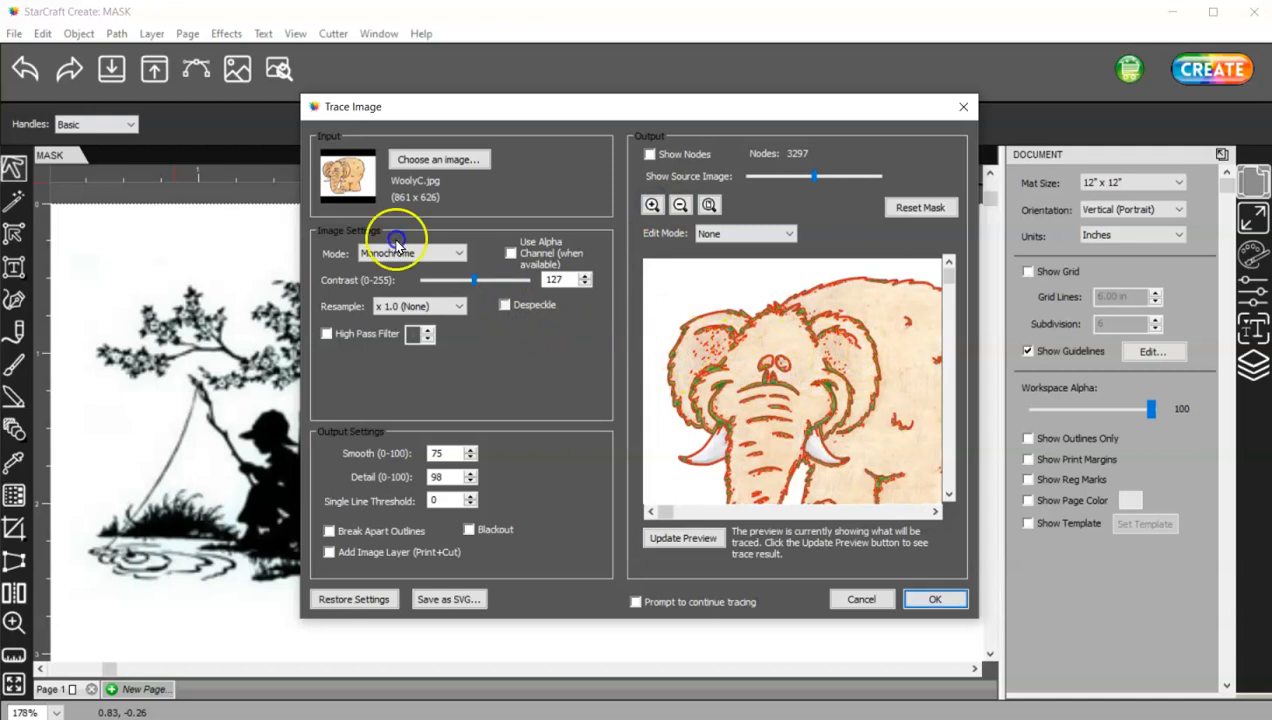
Try the Despeckle option on the elephant trace, update the preview, and turn Despeckle off again
click(504, 305)
click(677, 539)
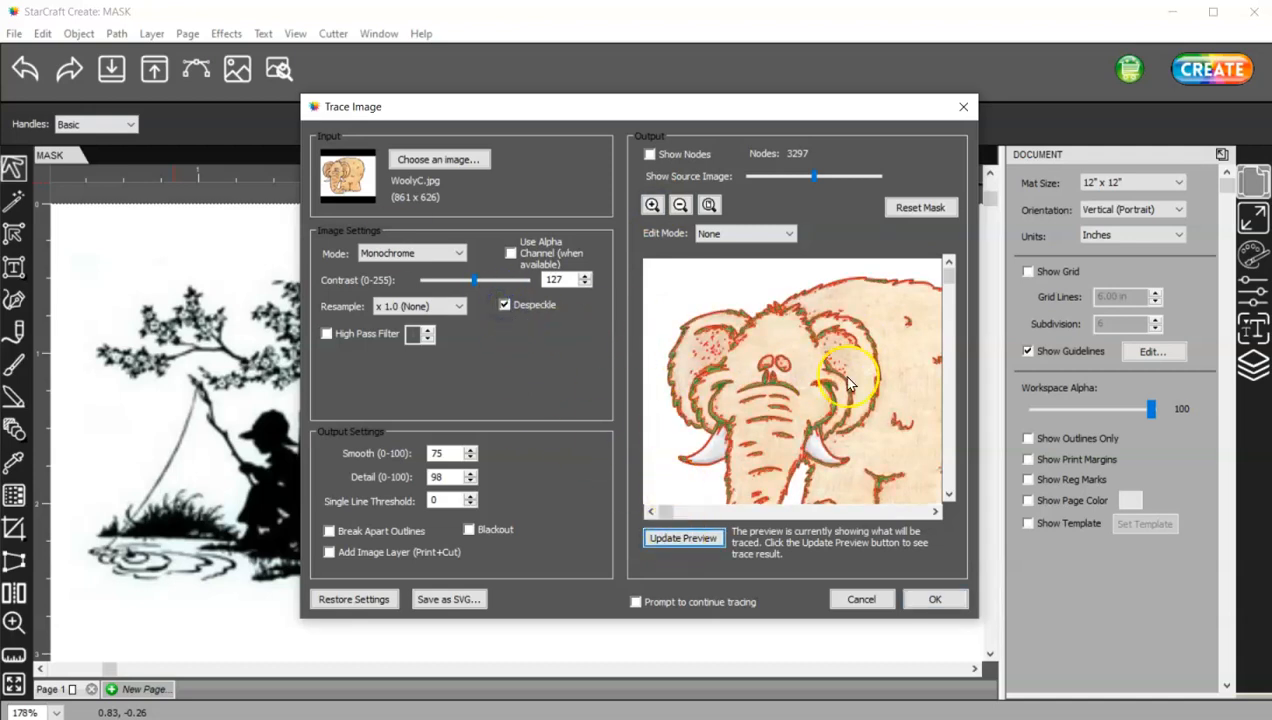
click(505, 305)
Set the trace Detail to 20, update the preview, and inspect the elephant's back, belly and feet
double_click(445, 476)
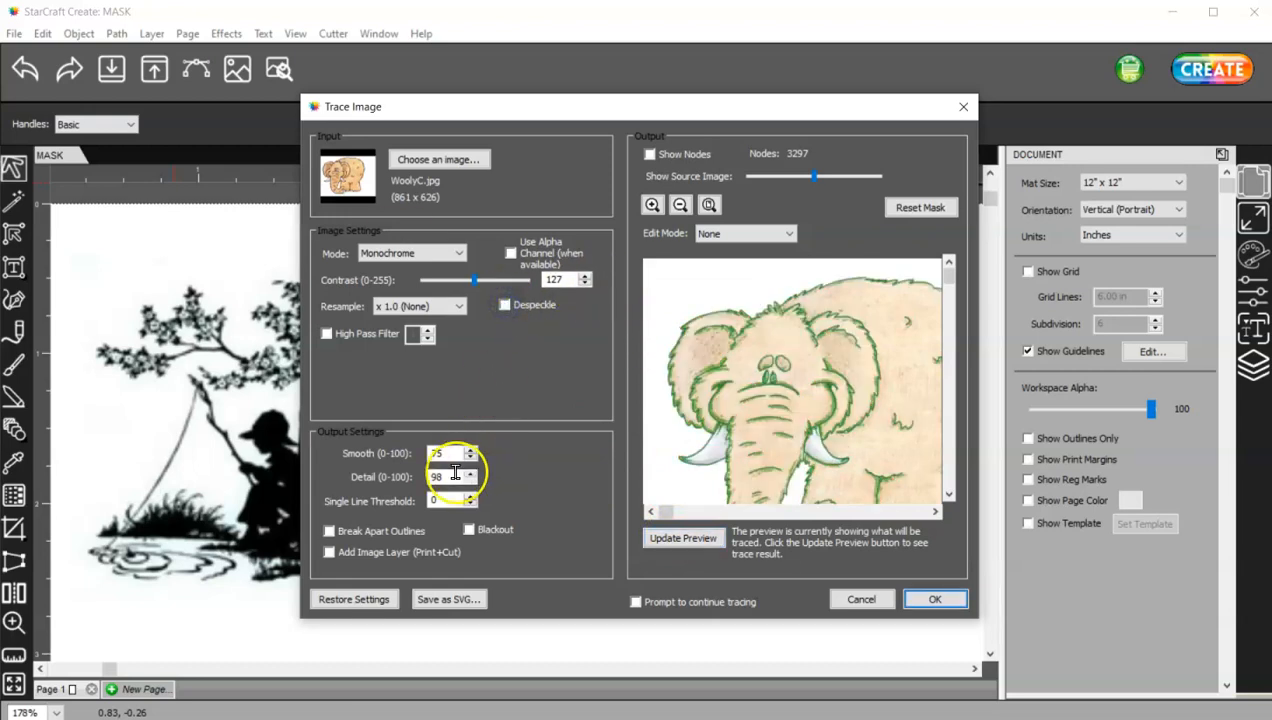
text(20)
click(680, 539)
click(686, 541)
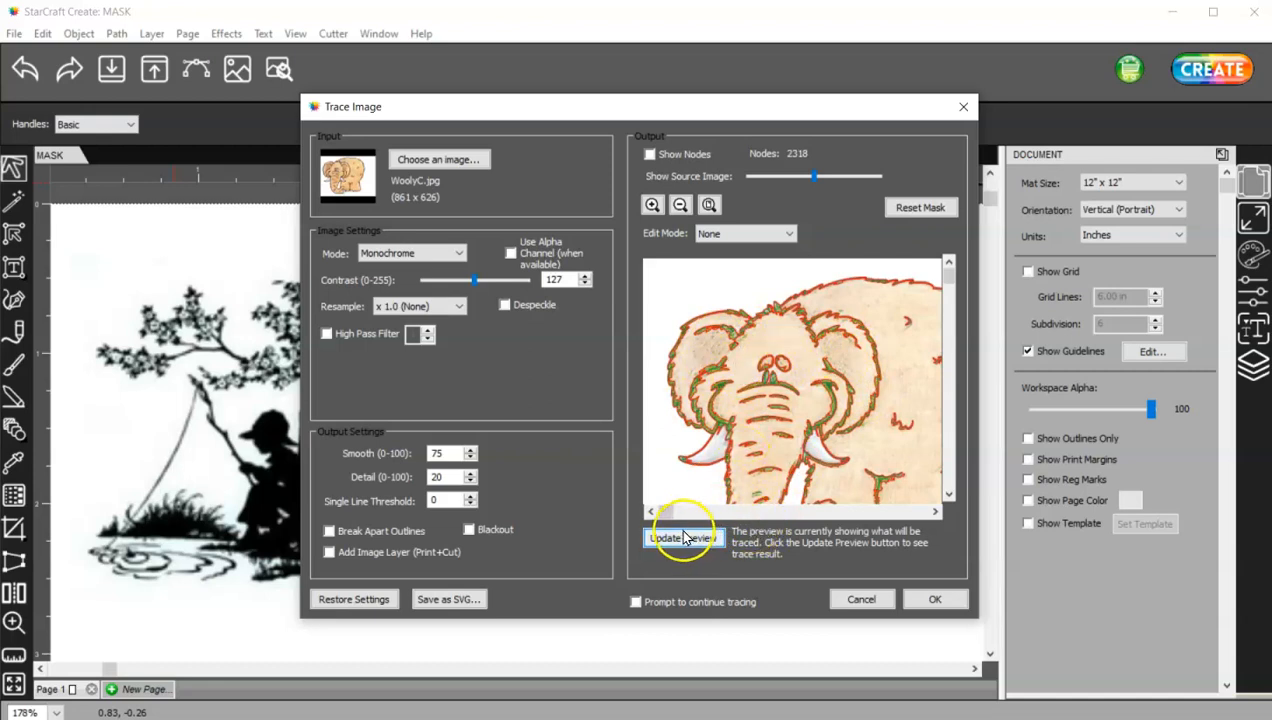
drag(662, 511, 843, 511)
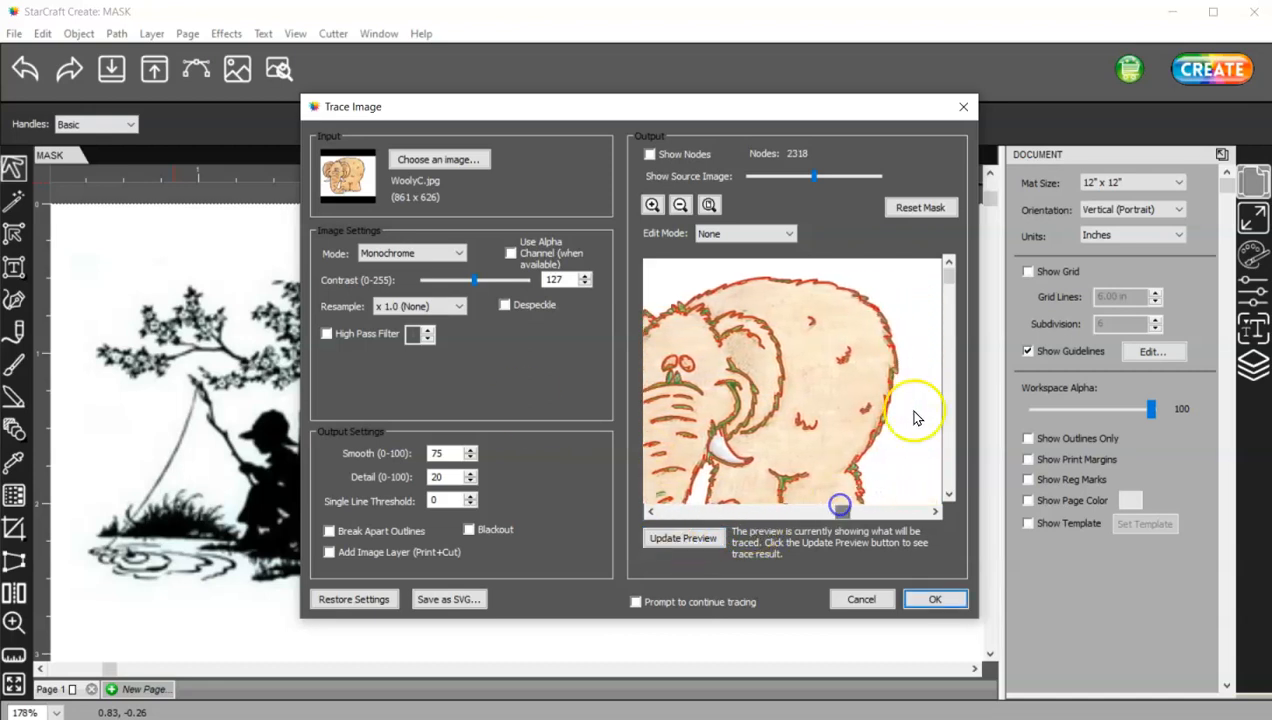
drag(949, 278, 949, 473)
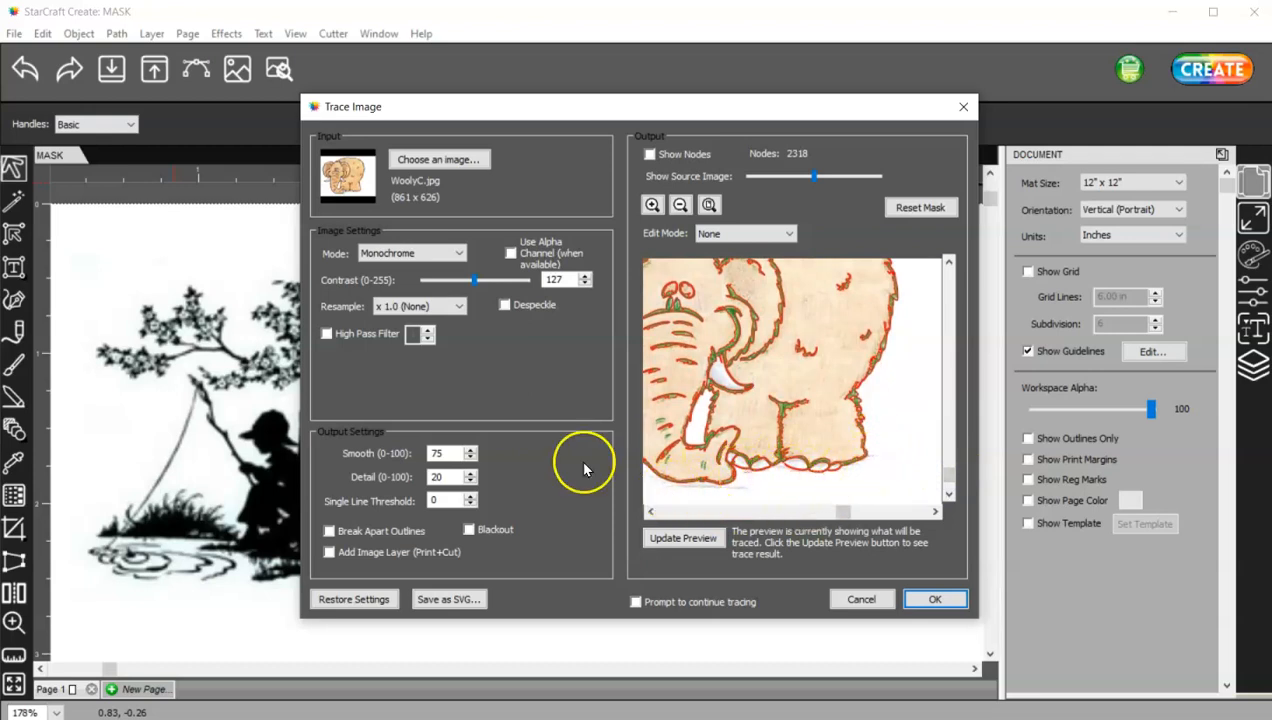
Set the trace Detail to 98, update the preview, and check the elephant's head and ear
double_click(437, 477)
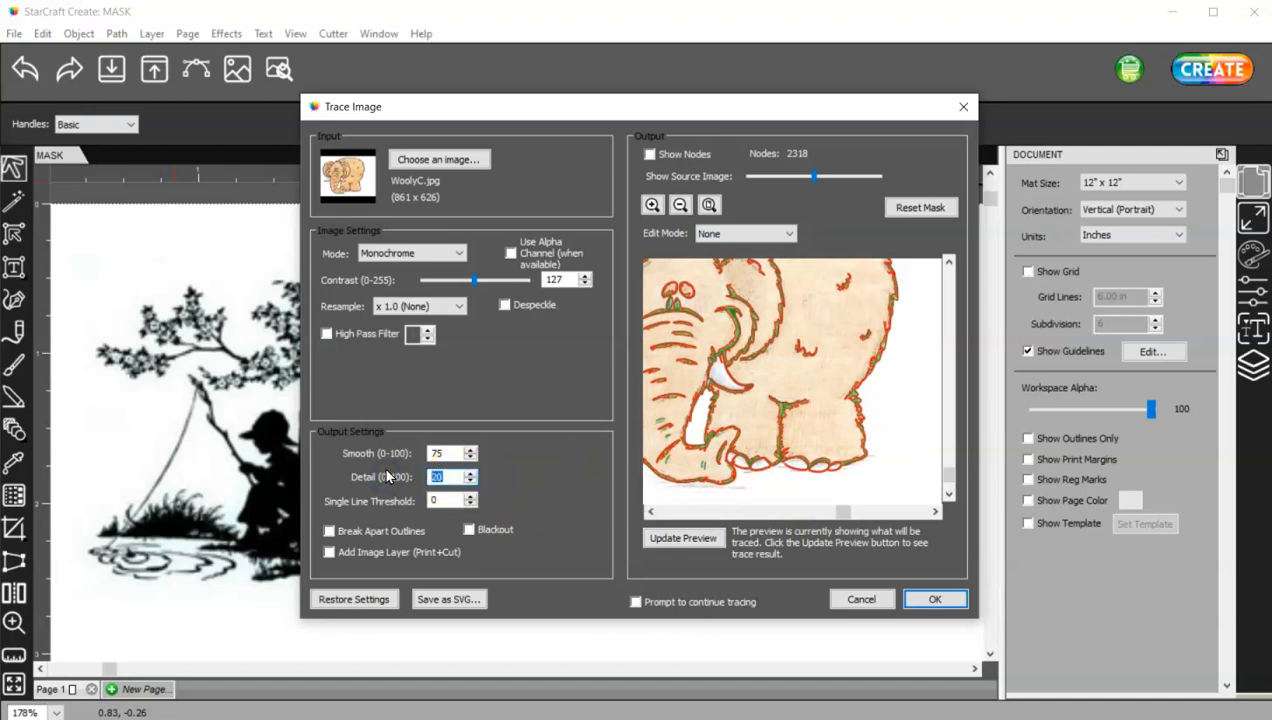
text(98)
click(710, 538)
click(720, 540)
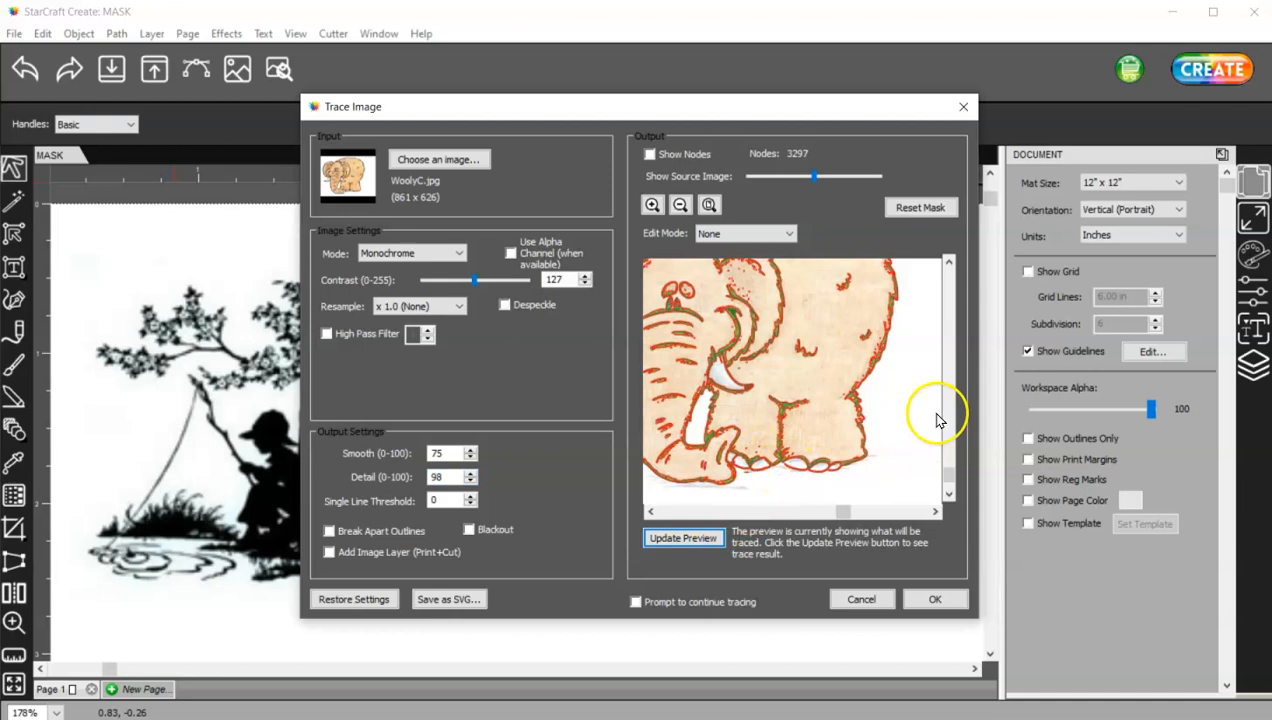
drag(949, 478, 949, 272)
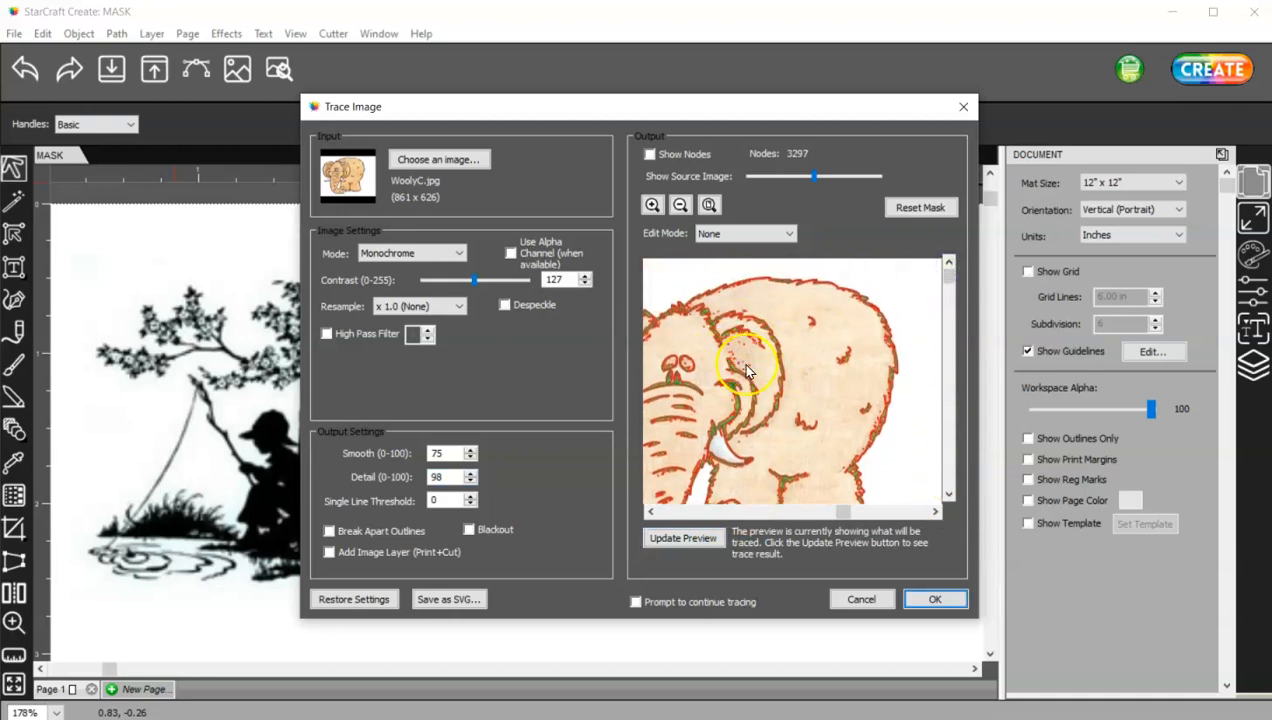
Set the edit mode to Draw Mask with the Background mask type and update the preview
click(745, 233)
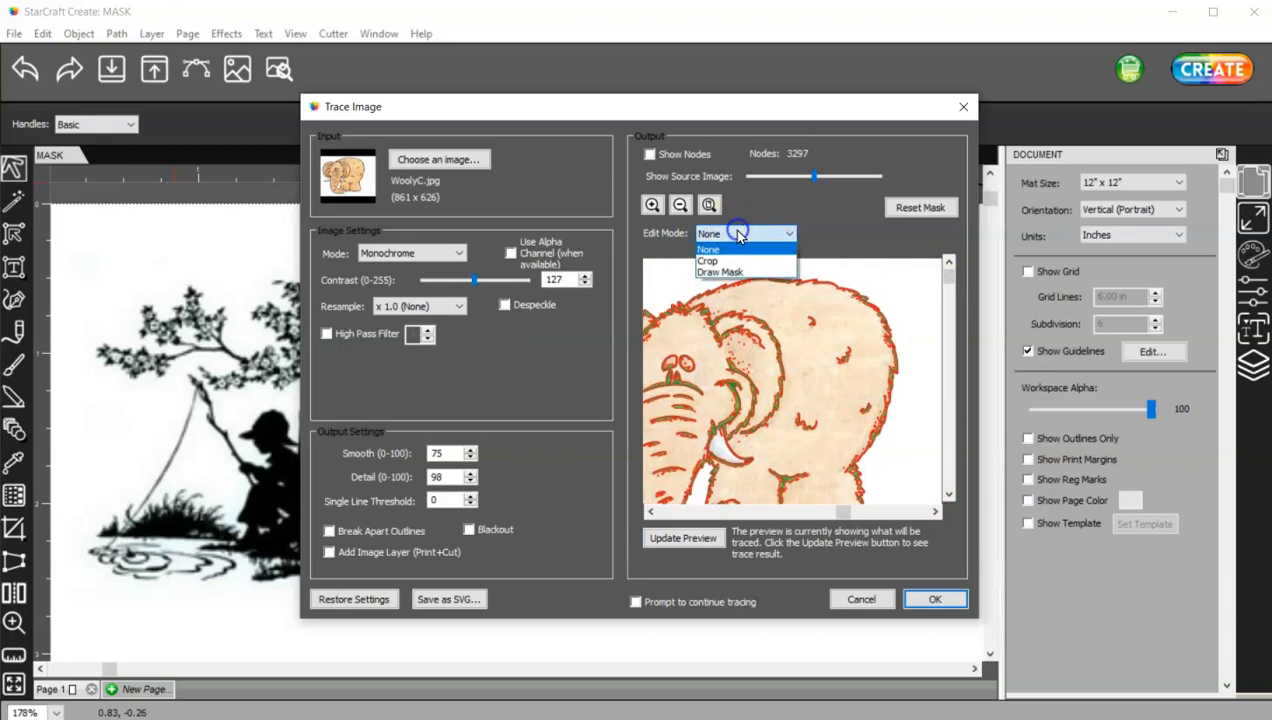
click(743, 272)
click(913, 233)
click(913, 258)
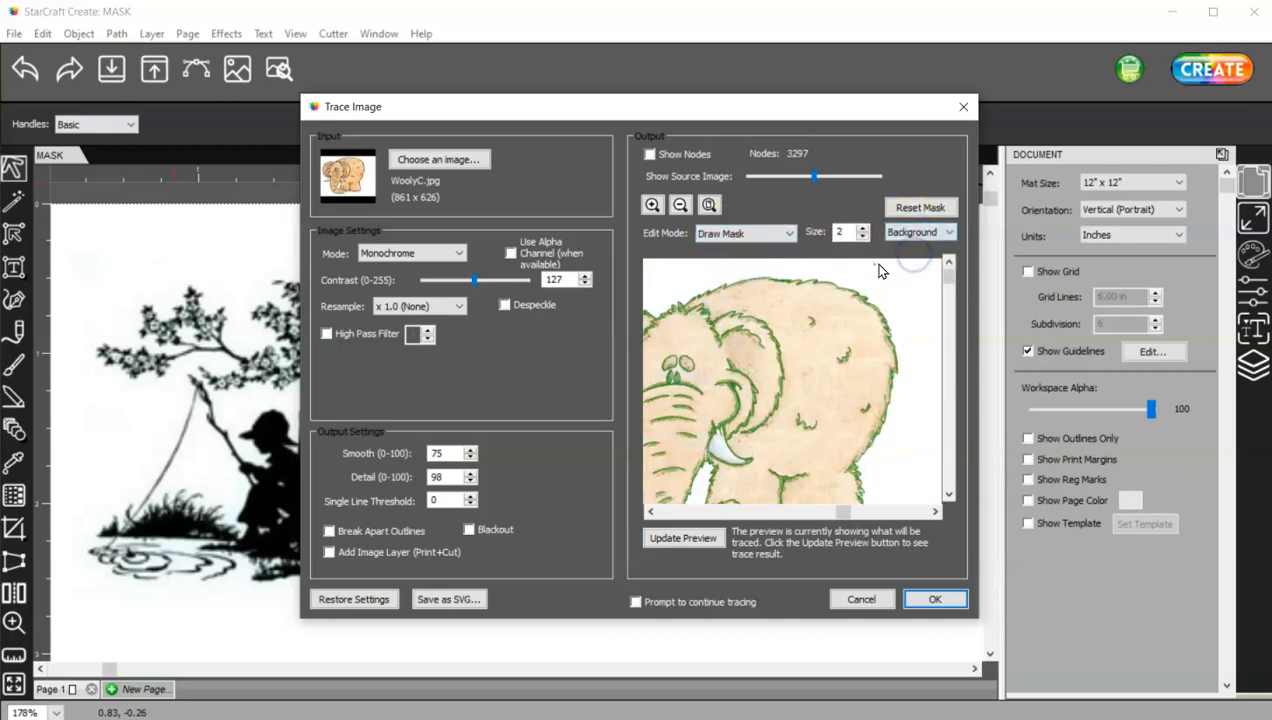
click(709, 538)
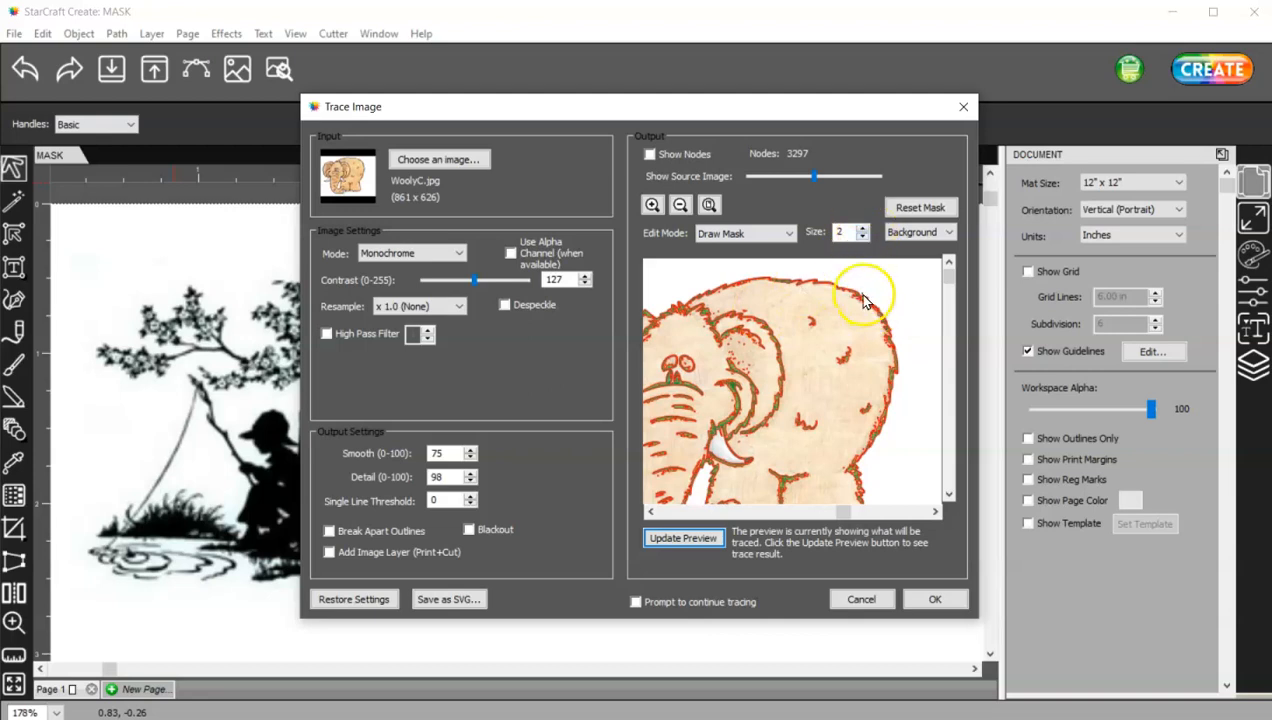
Enlarge the speckled inside of the elephant's right-hand ear and set the mask brush size to 7
click(652, 204)
click(652, 204)
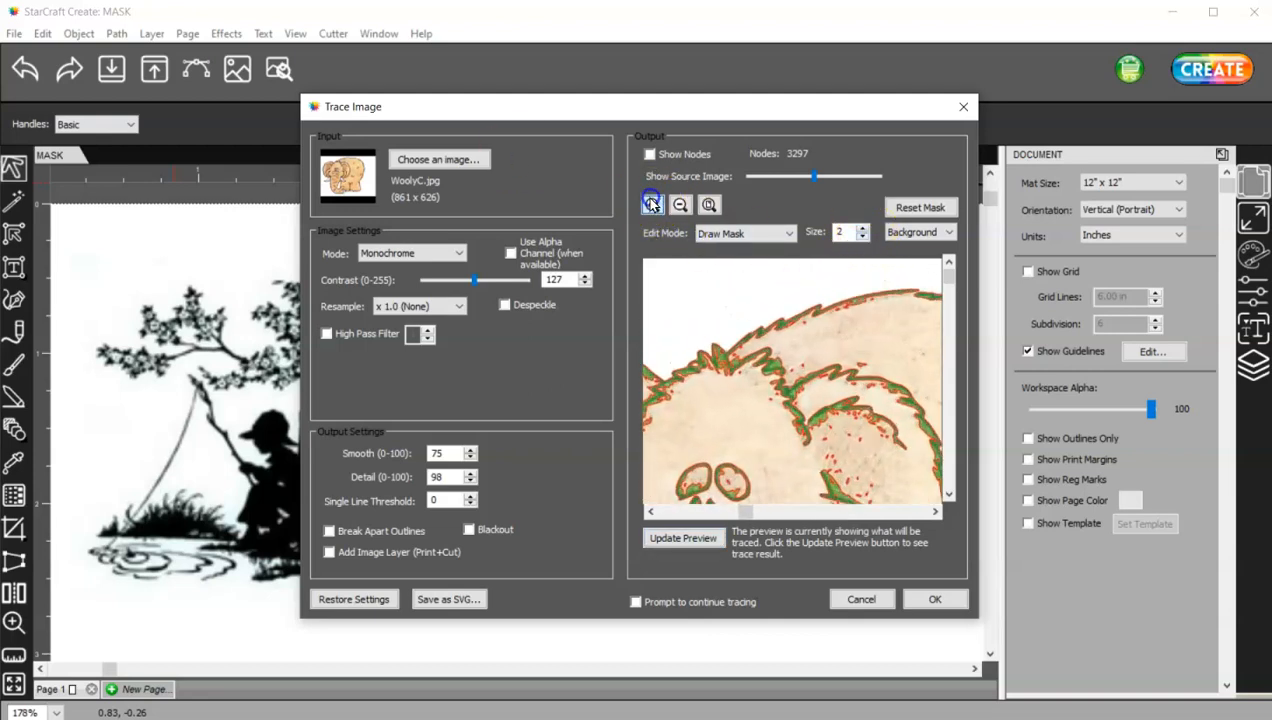
click(652, 204)
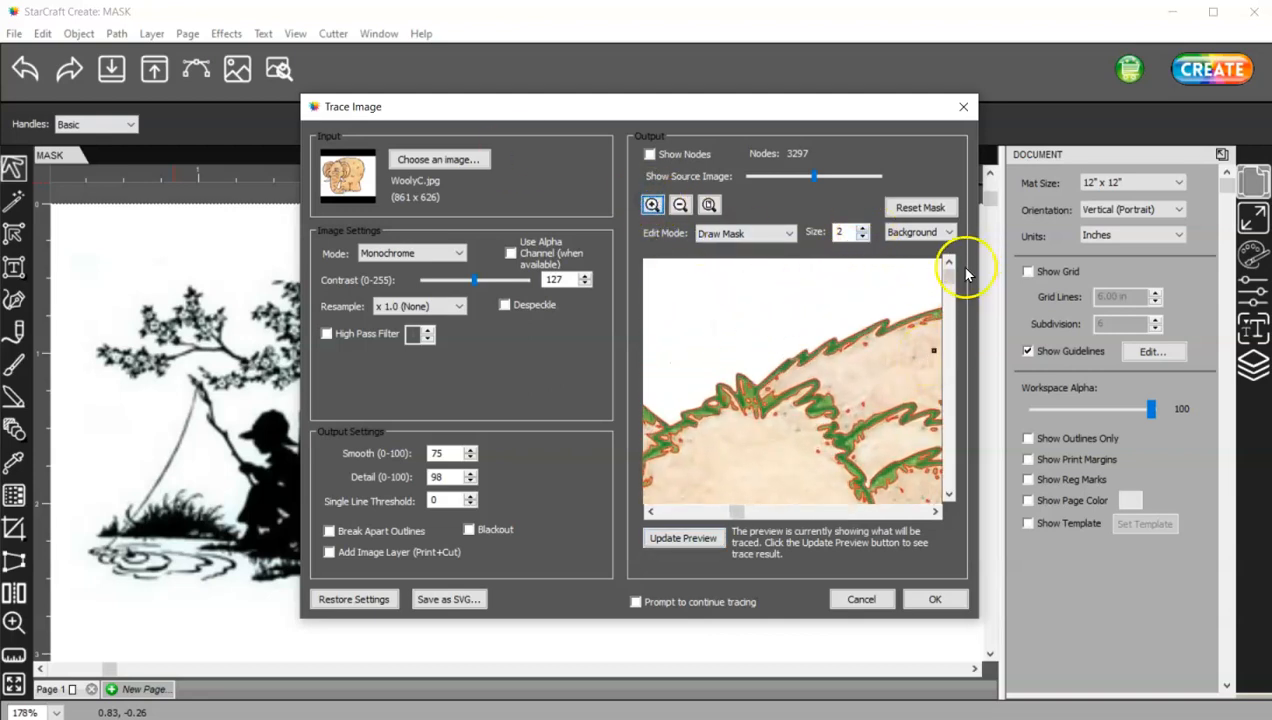
click(948, 314)
drag(736, 511, 779, 511)
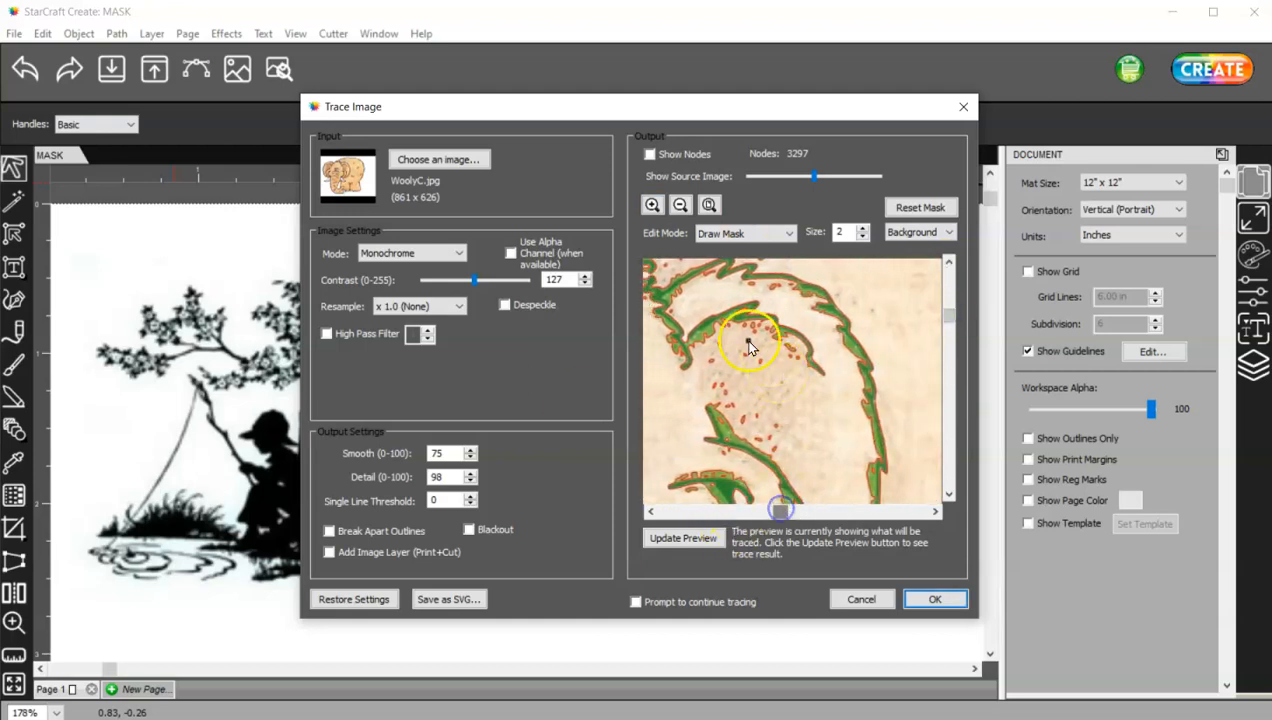
click(862, 227)
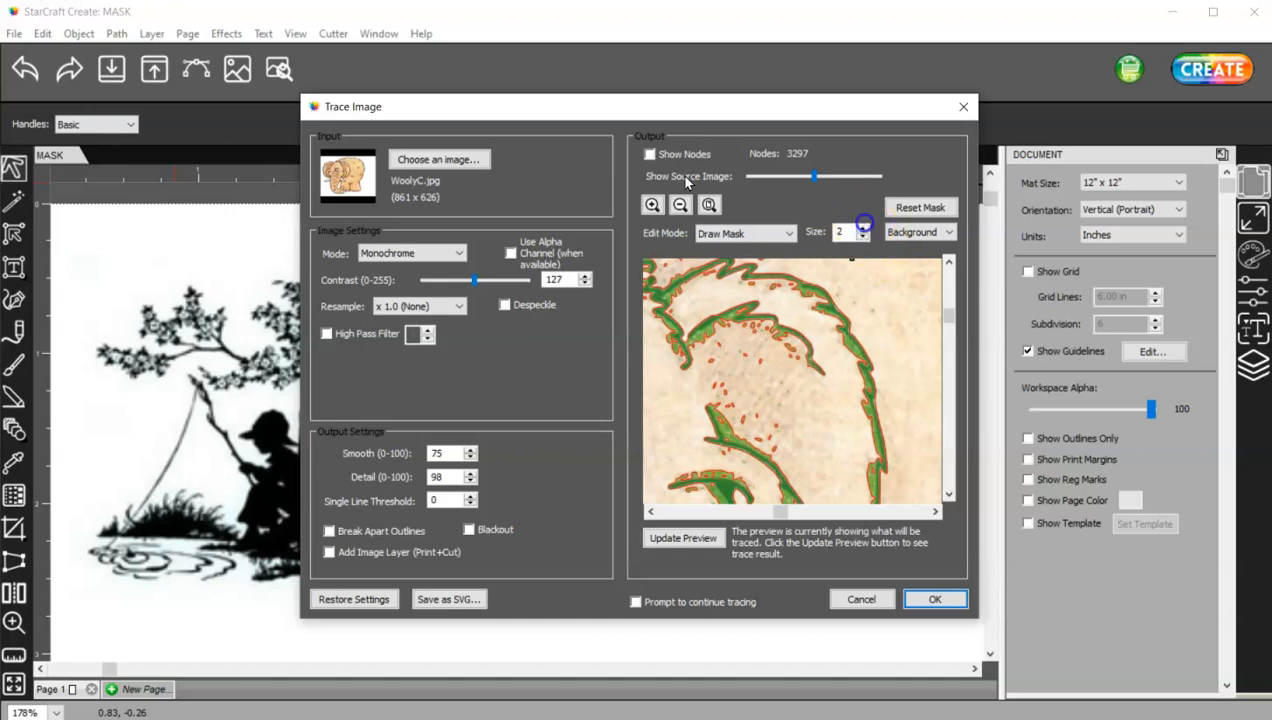
click(864, 227)
click(864, 227)
click(864, 227)
Brush the background mask over the speckles inside the right-hand ear and update the preview
click(685, 538)
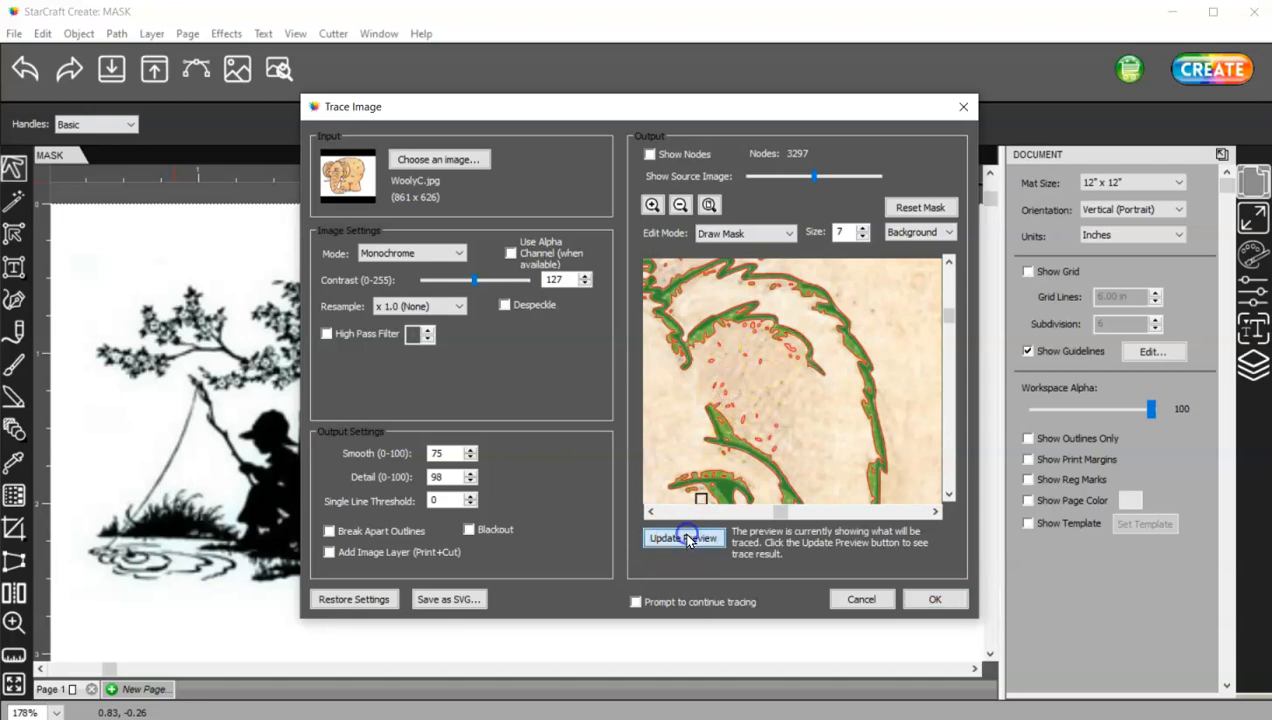
click(720, 330)
click(774, 445)
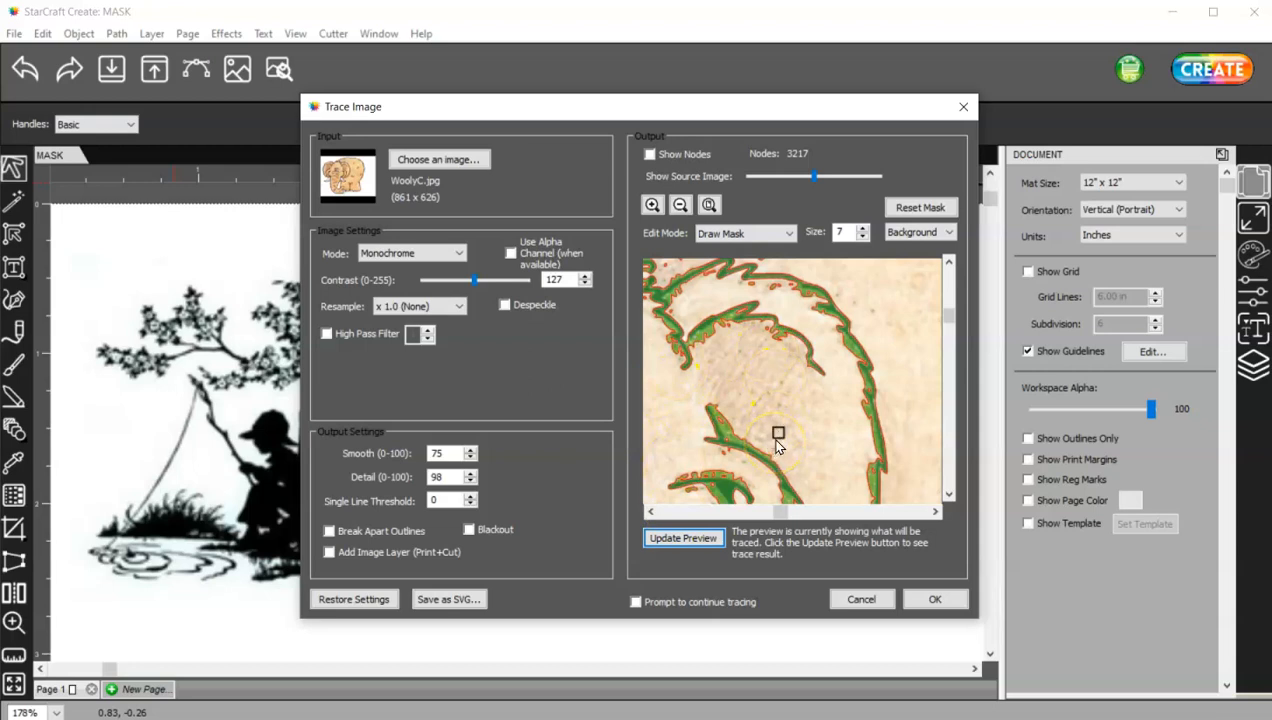
mouse_move(929, 294)
mouse_down()
mouse_move(858, 446)
mouse_move(815, 430)
mouse_move(790, 365)
mouse_up()
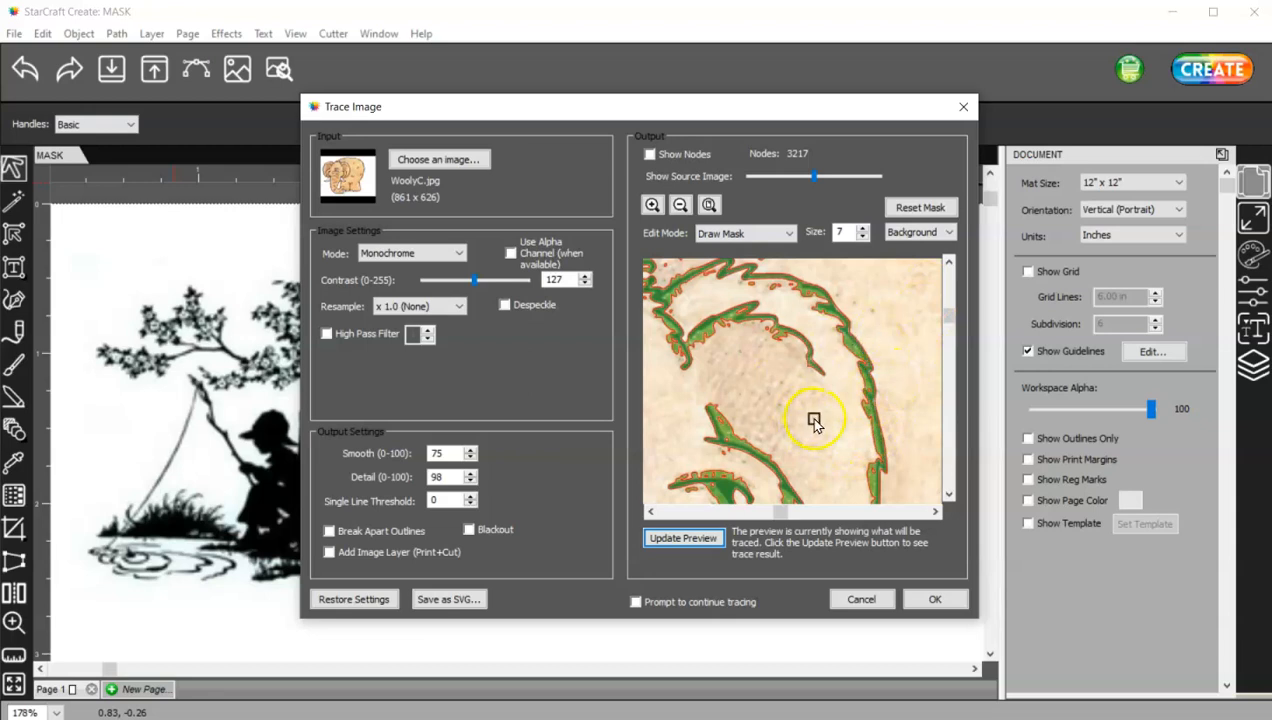
Accept the elephant trace and move it to the empty part of the page below the fishing-boy artwork
click(708, 204)
click(706, 232)
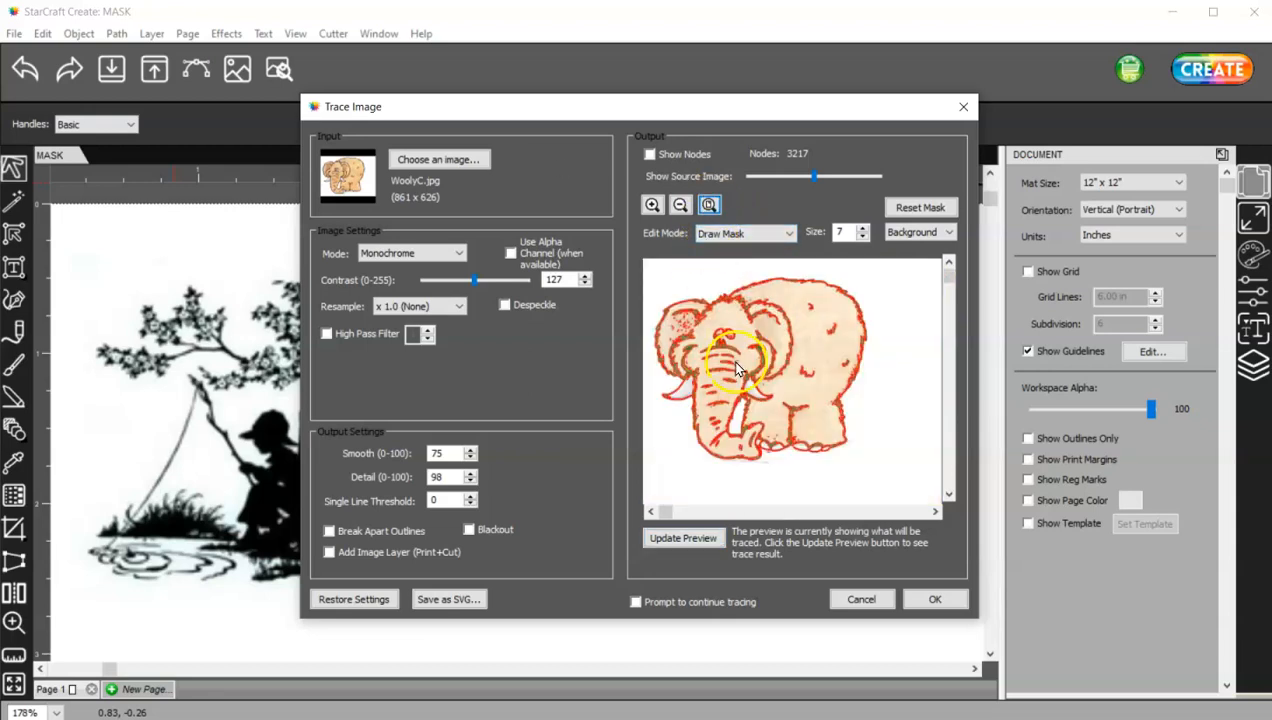
click(665, 542)
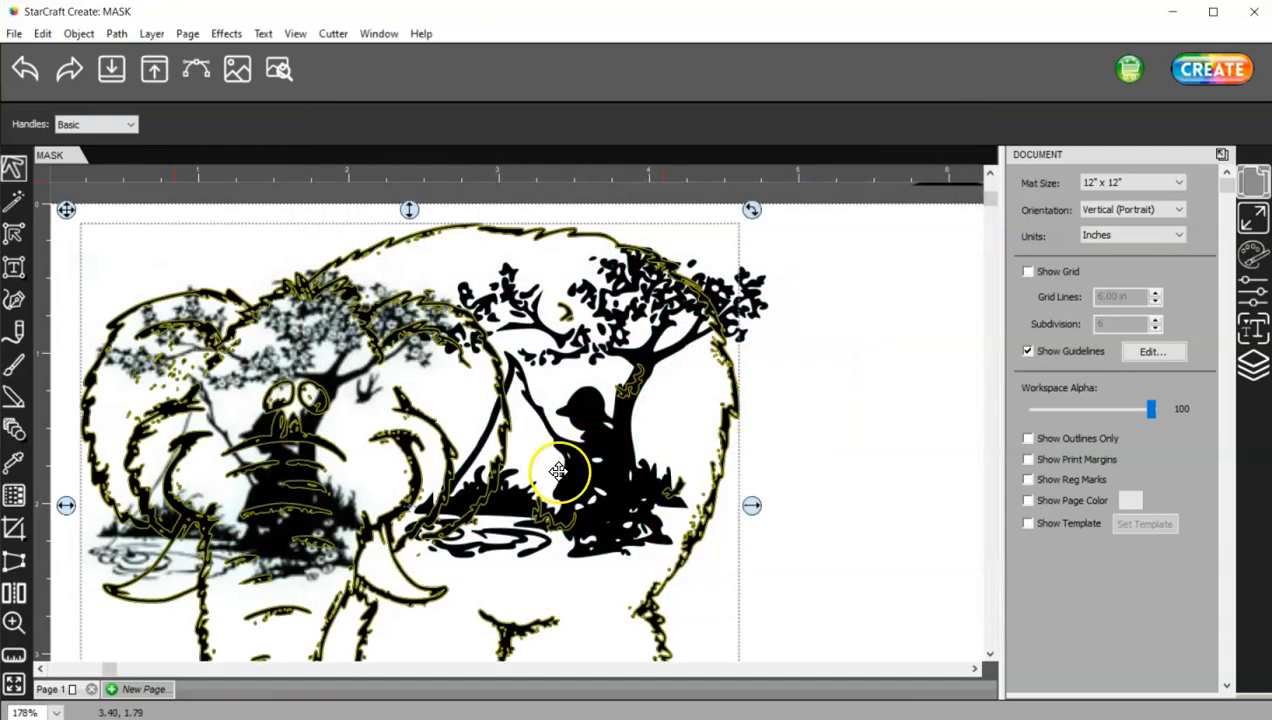
click(732, 512)
drag(732, 512, 963, 514)
key(ctrl+0)
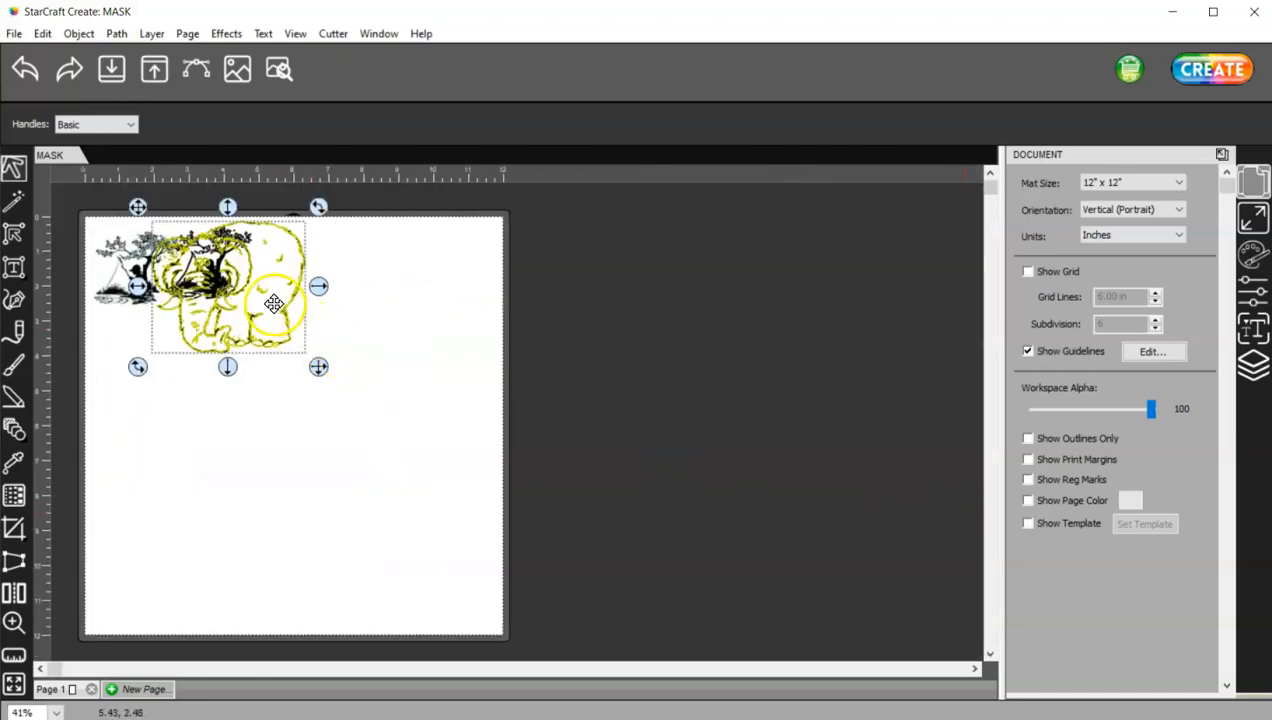
drag(283, 307, 305, 441)
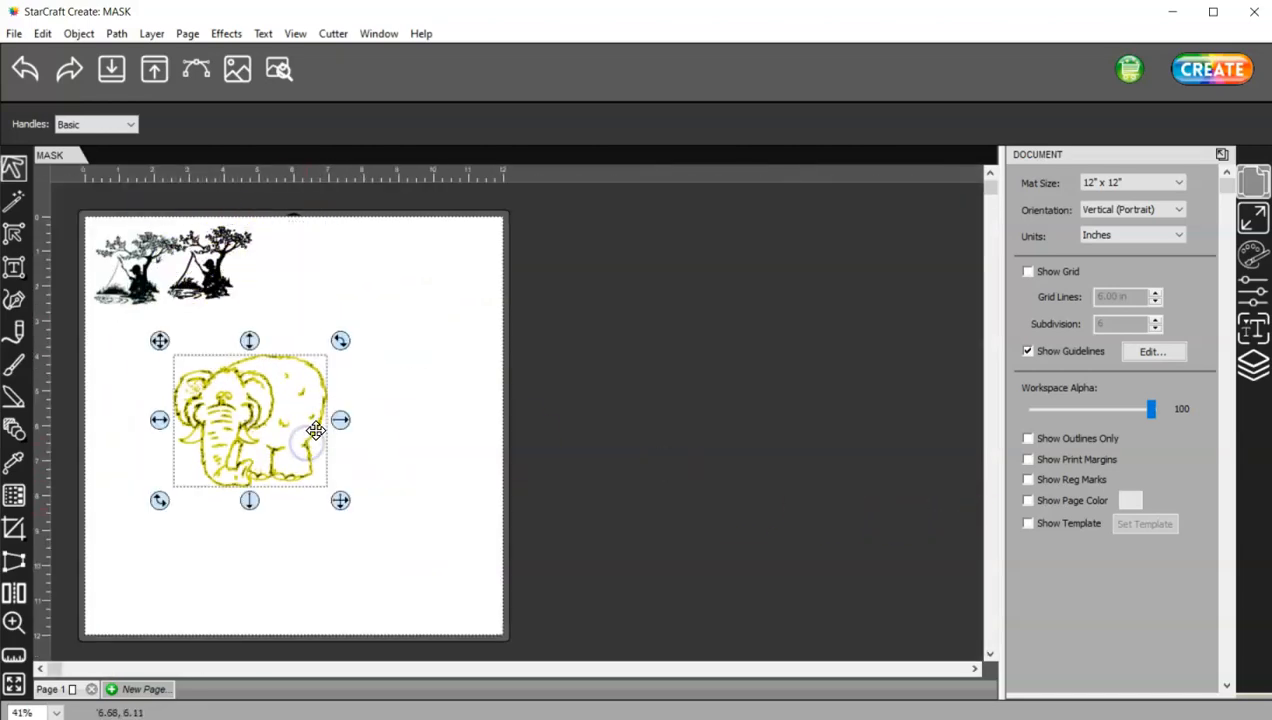
Break the traced elephant apart into separate paths
ctrl+scroll(330, 462, up, 2)
ctrl+scroll(368, 405, up, 2)
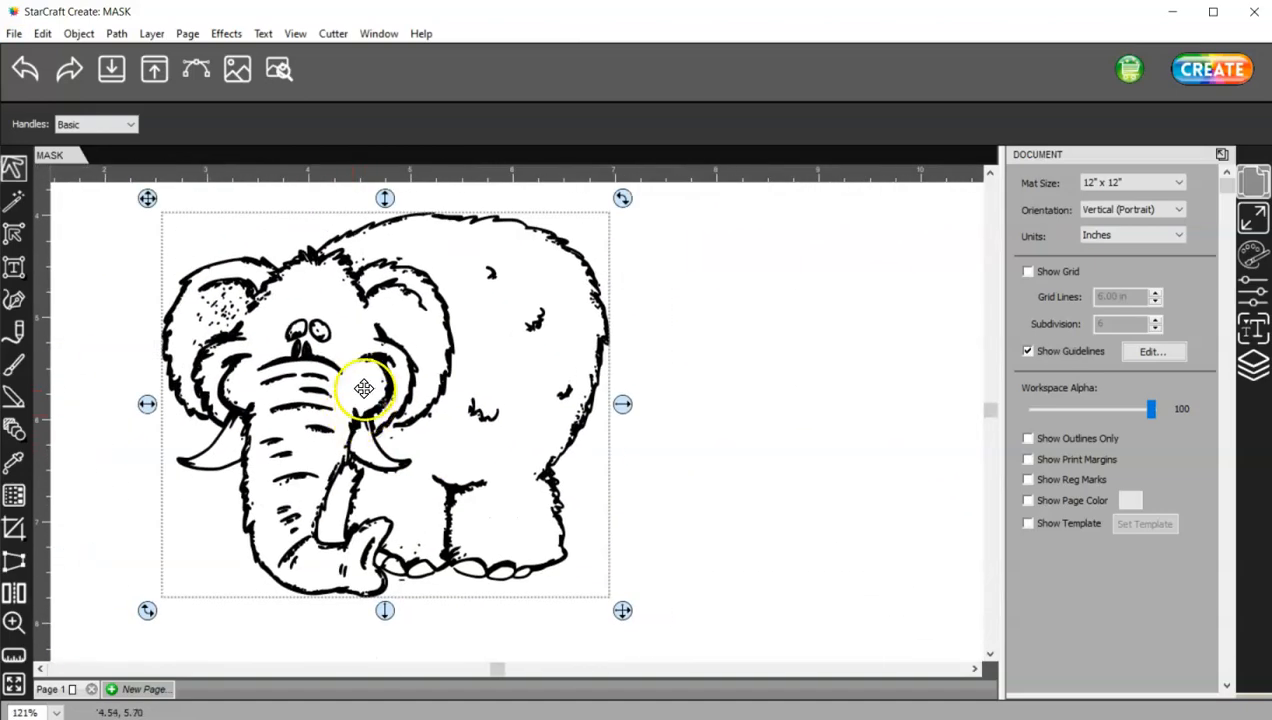
right_click(379, 359)
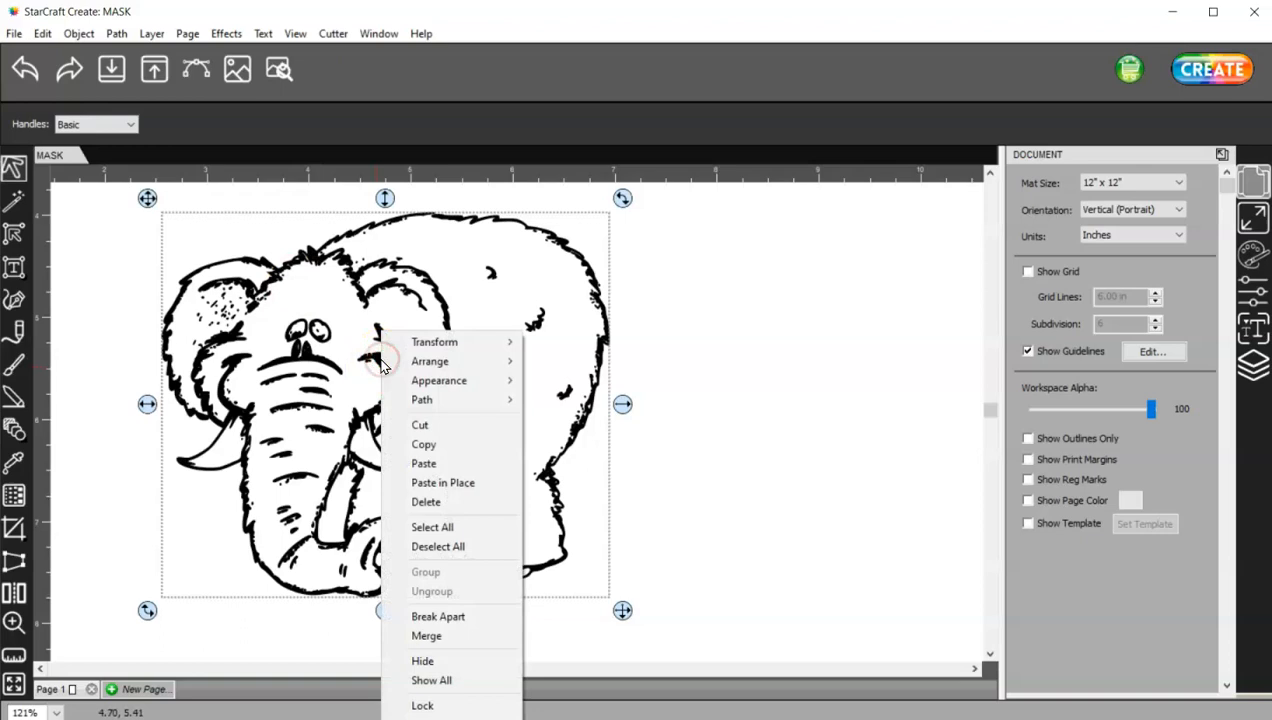
click(549, 478)
click(549, 478)
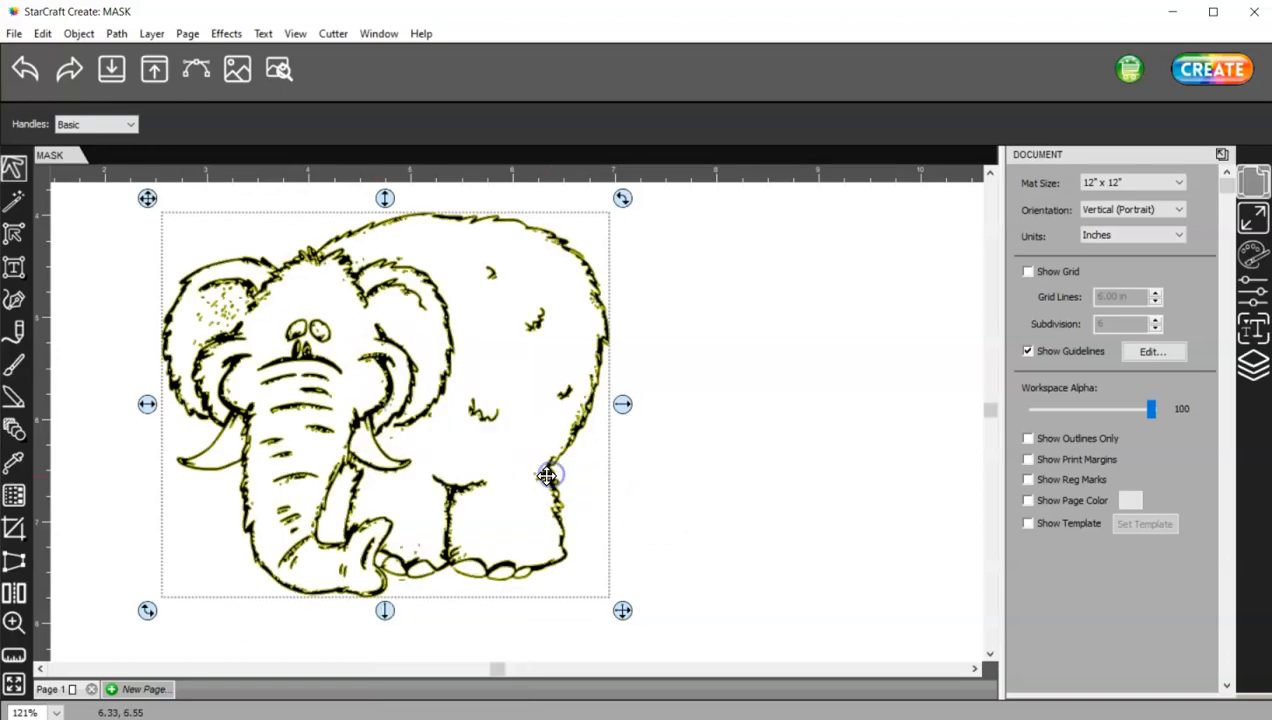
click(78, 33)
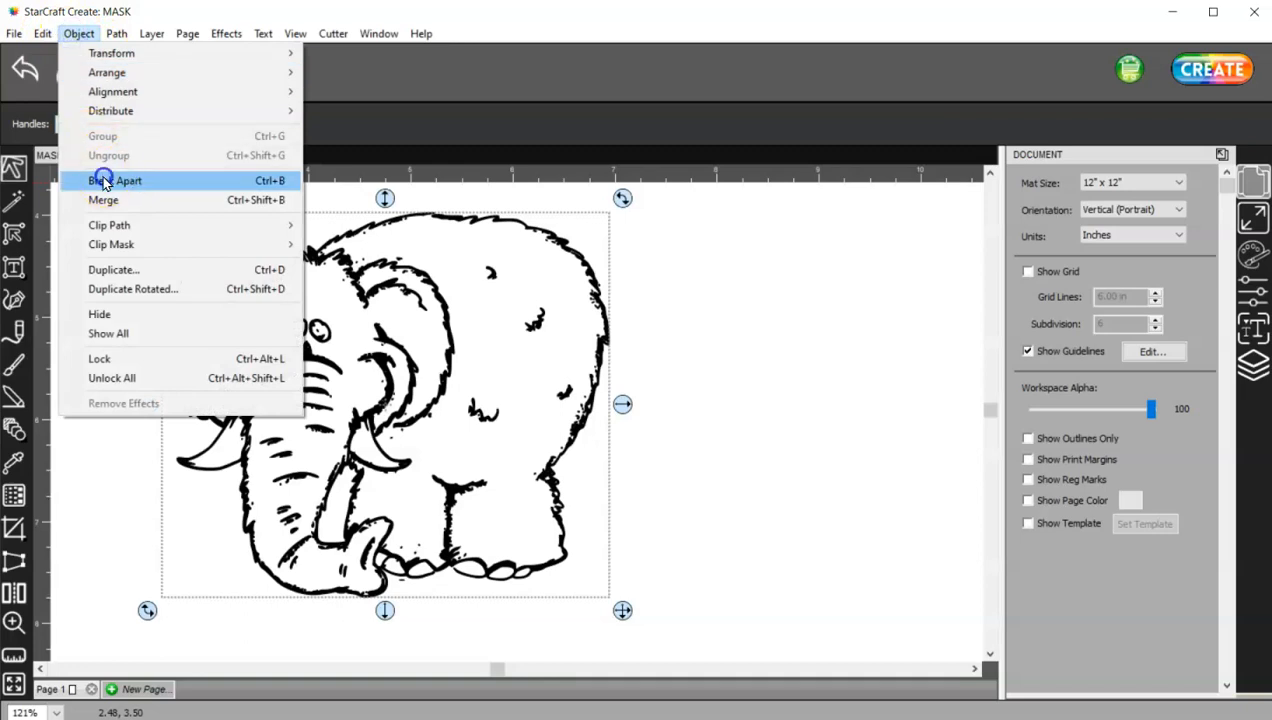
click(104, 181)
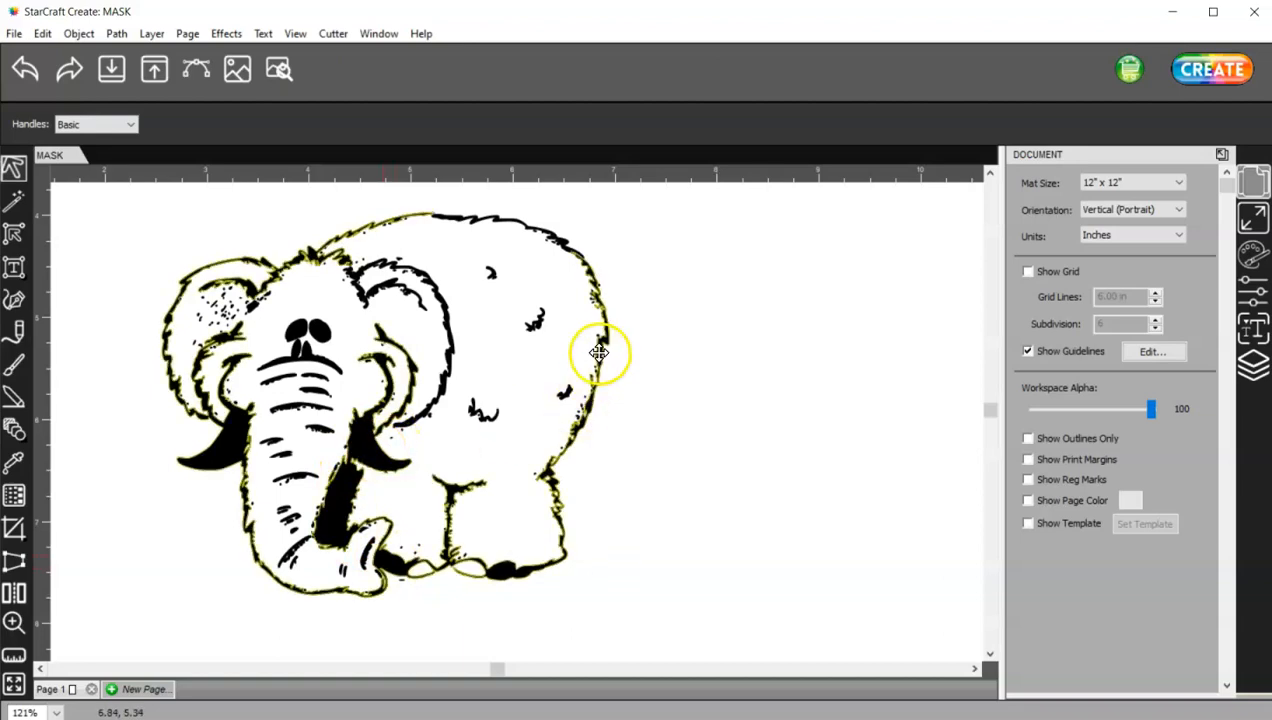
Move the elephant's main outline pieces away from the loose speckles, undo the move, and select individual speckles in the left-hand ear
drag(598, 353, 999, 369)
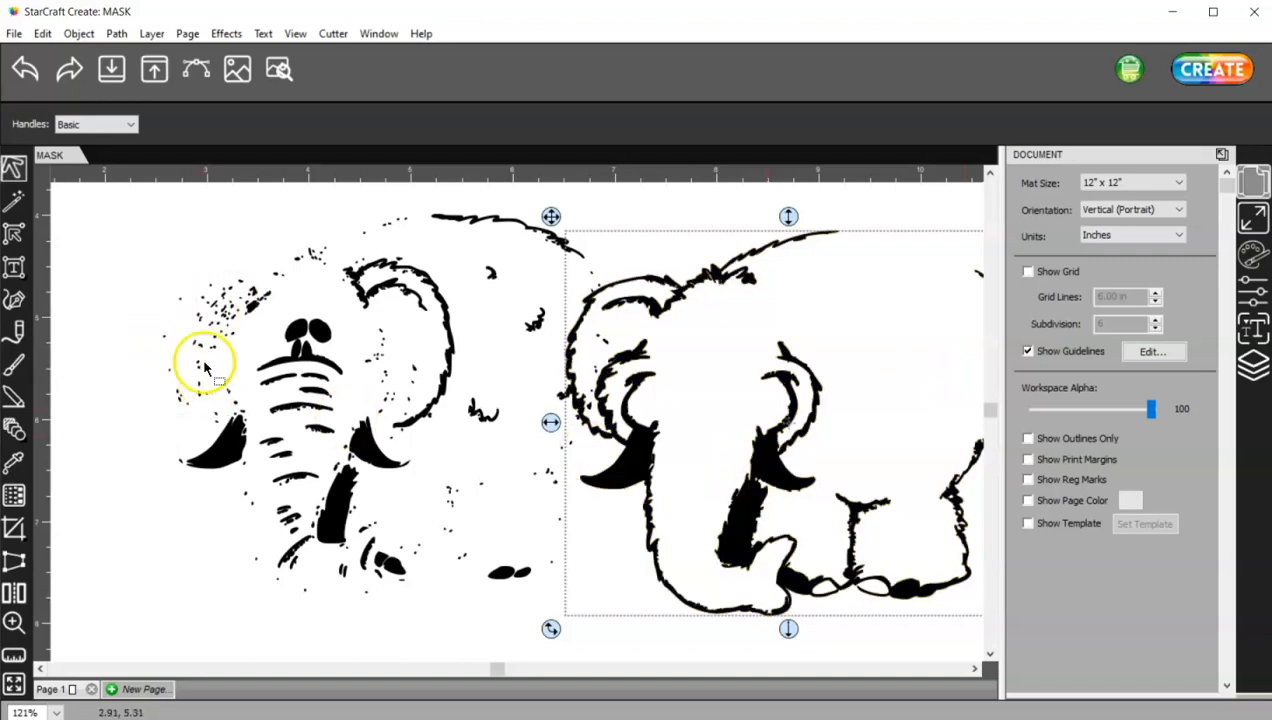
click(25, 70)
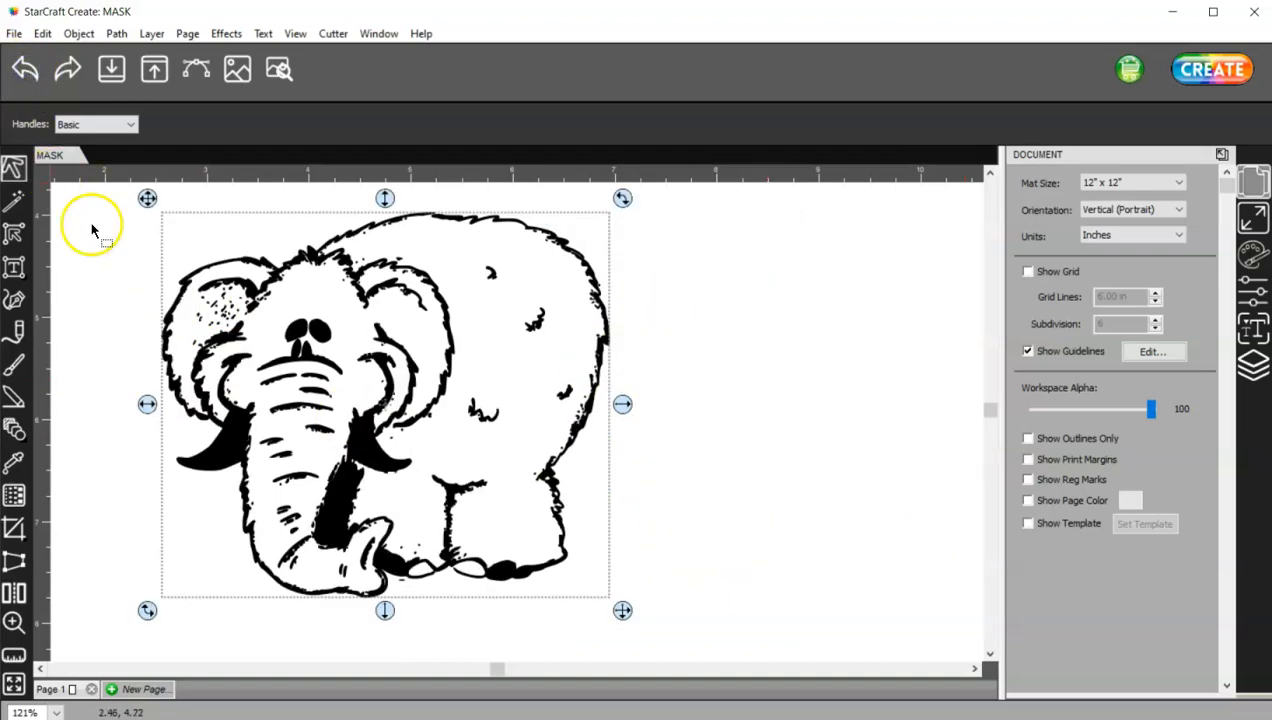
click(221, 308)
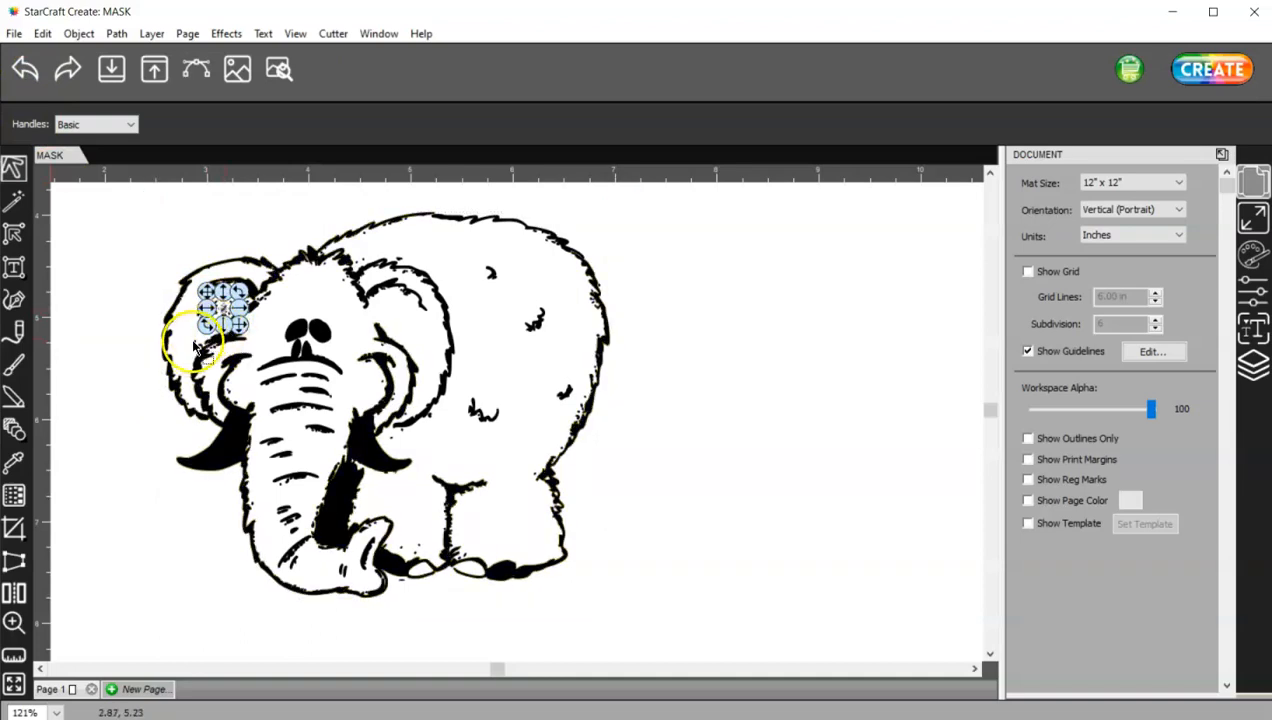
click(193, 347)
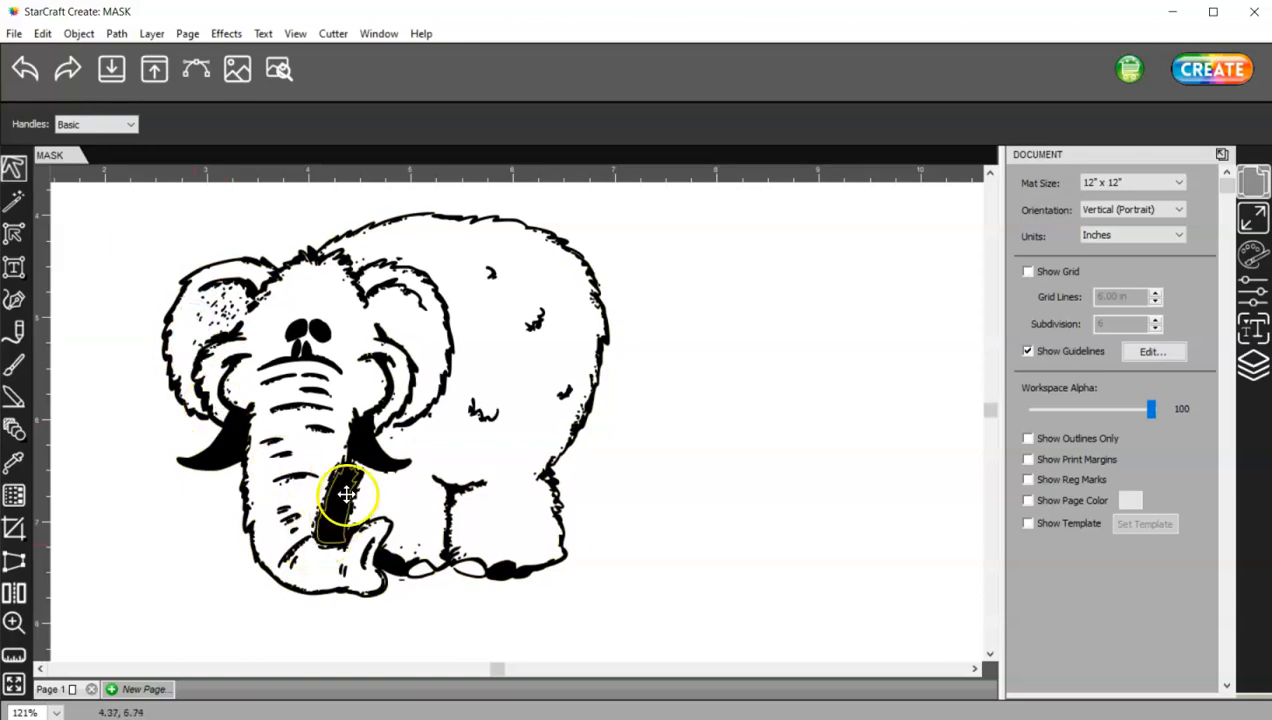
Select all the elephant pieces and merge them into one object
drag(692, 612, 110, 178)
click(79, 33)
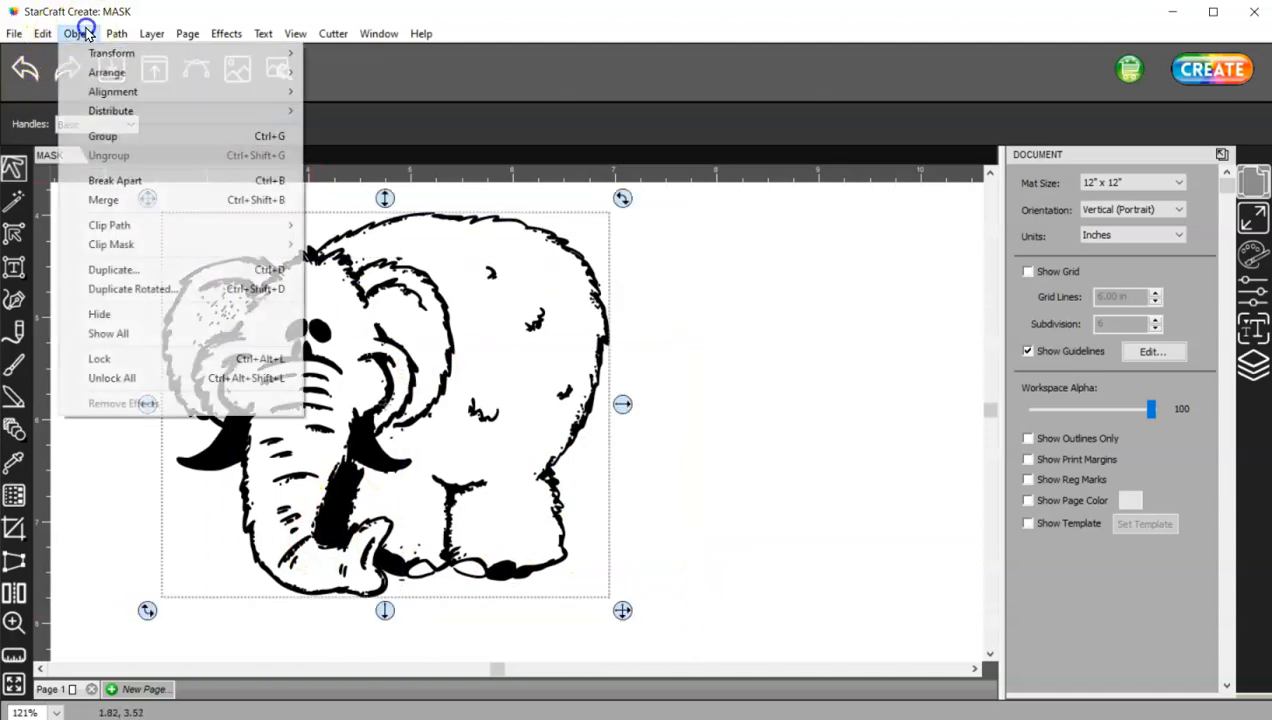
click(102, 200)
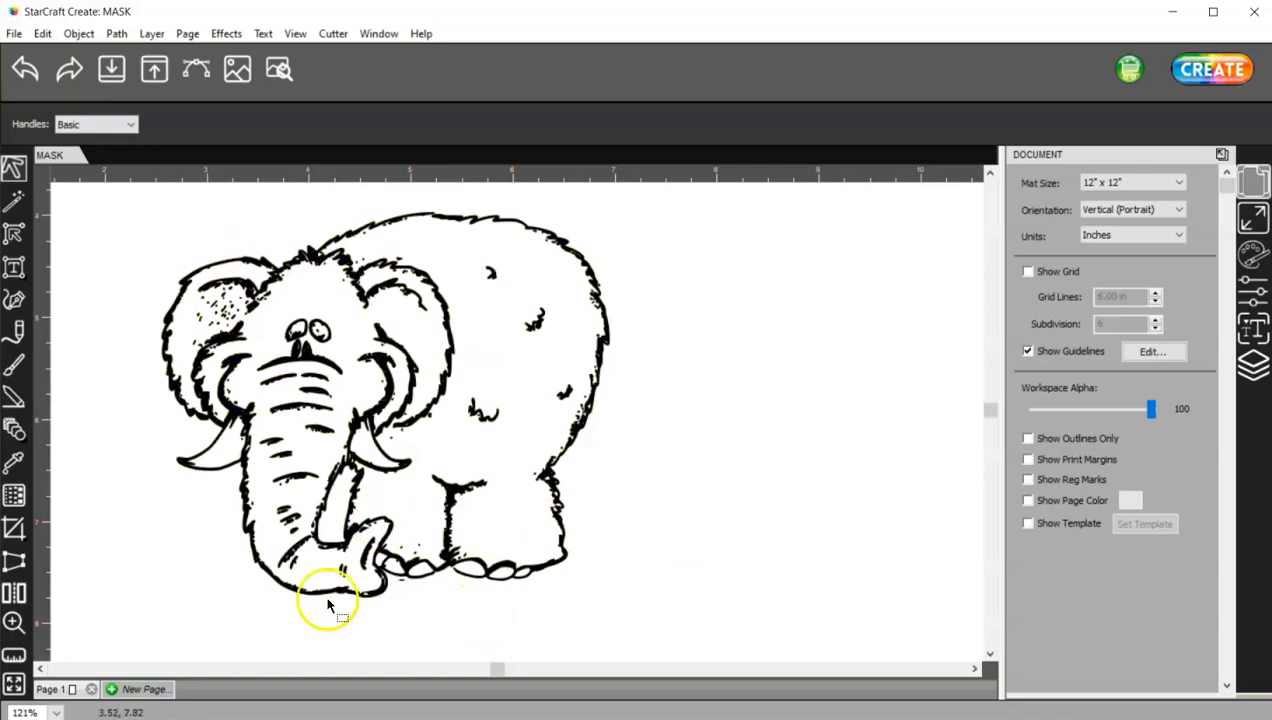
Try erasing the speckles inside the left-hand ear with the 0.020 in circular Eraser, and undo the erasing
click(14, 397)
drag(199, 310, 222, 318)
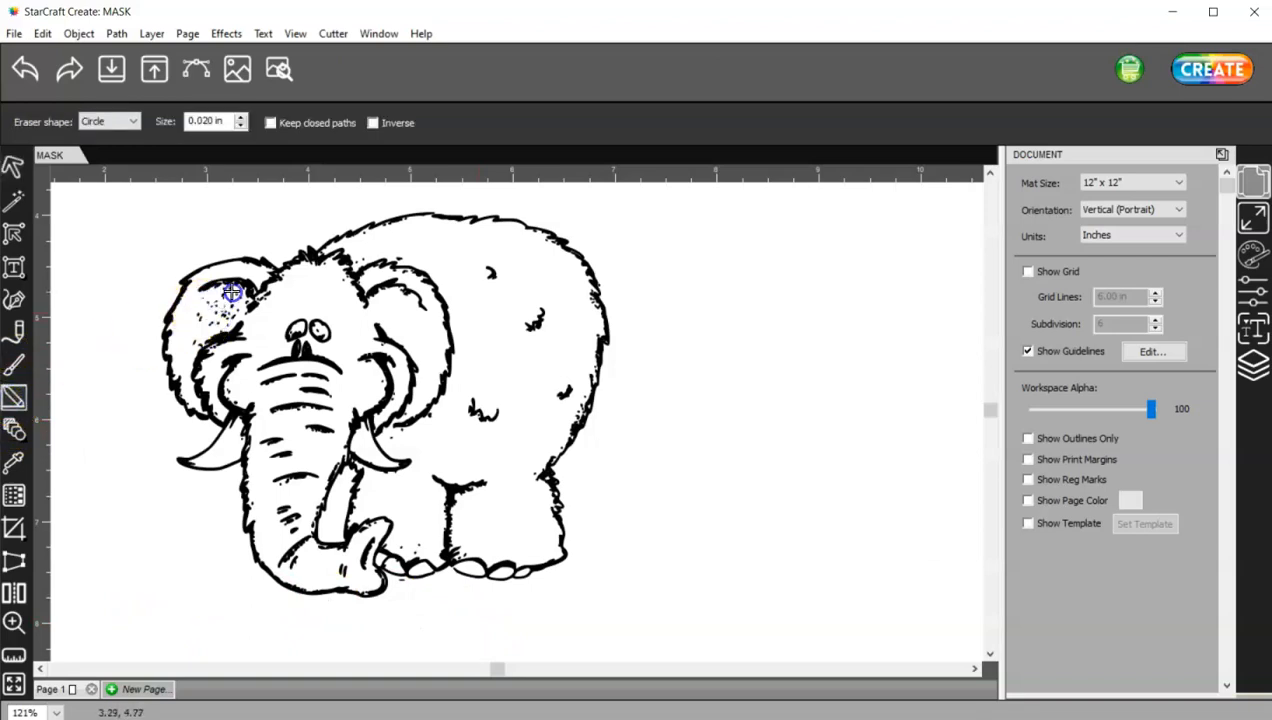
mouse_move(185, 318)
mouse_down()
mouse_move(157, 351)
mouse_move(162, 334)
mouse_move(198, 321)
mouse_up()
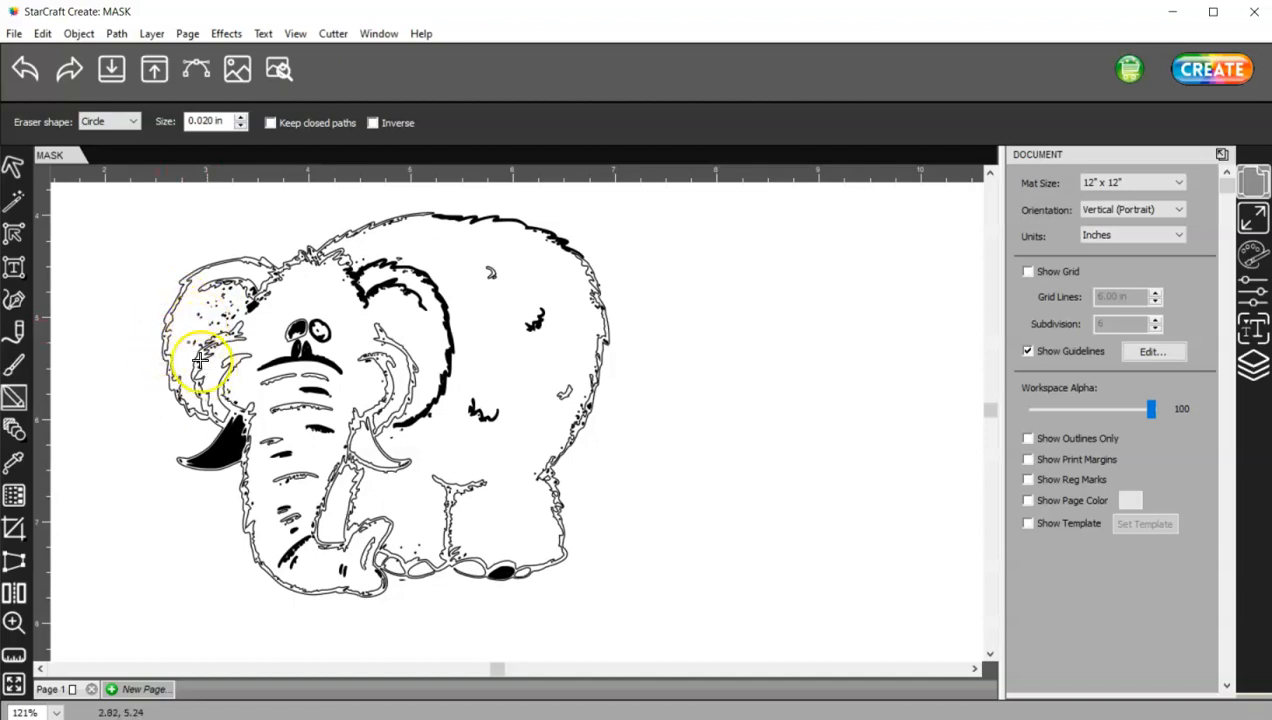
click(11, 56)
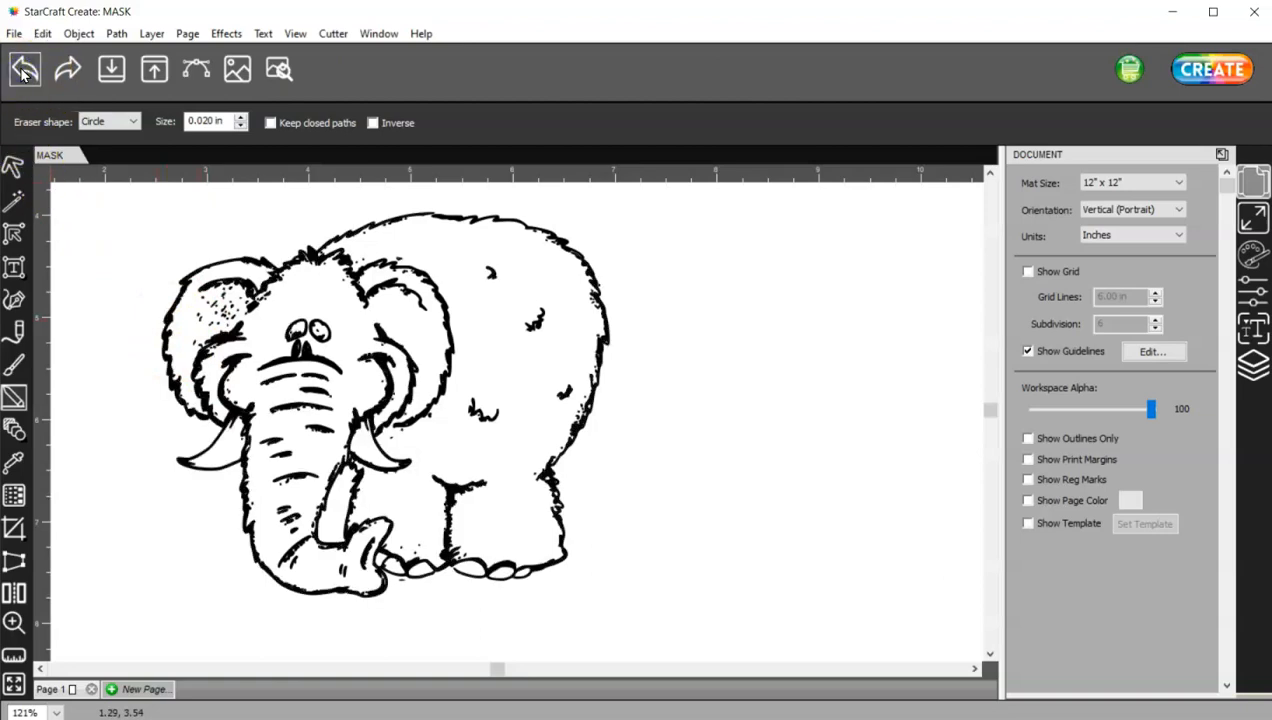